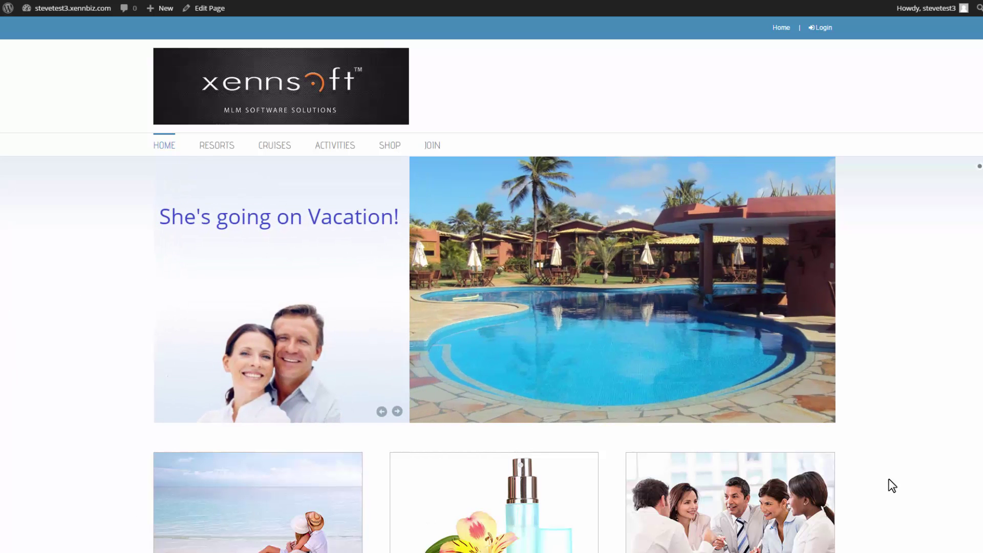
# Scroll down and back up through the live home page to review it.
pyautogui.scroll(-4, 892, 485)
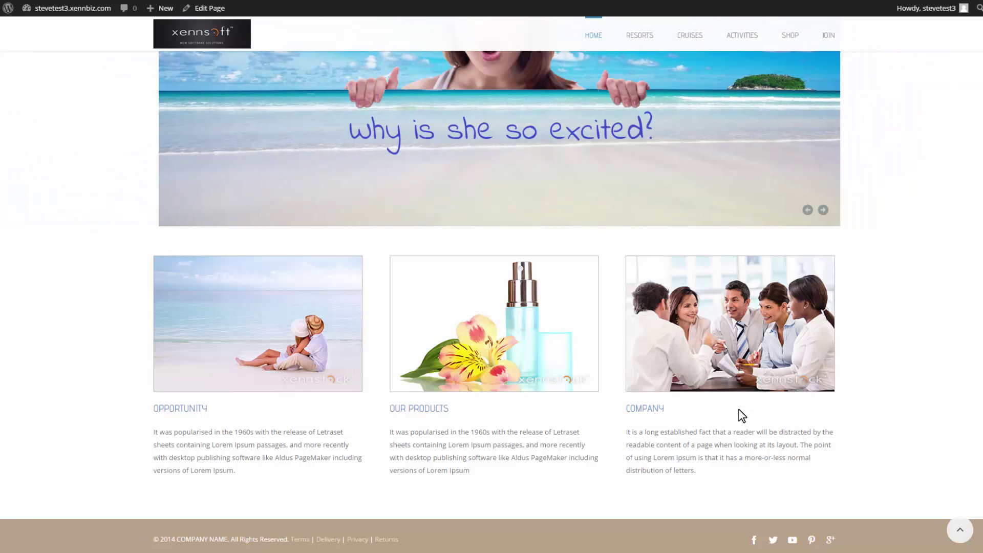
pyautogui.scroll(4, 738, 409)
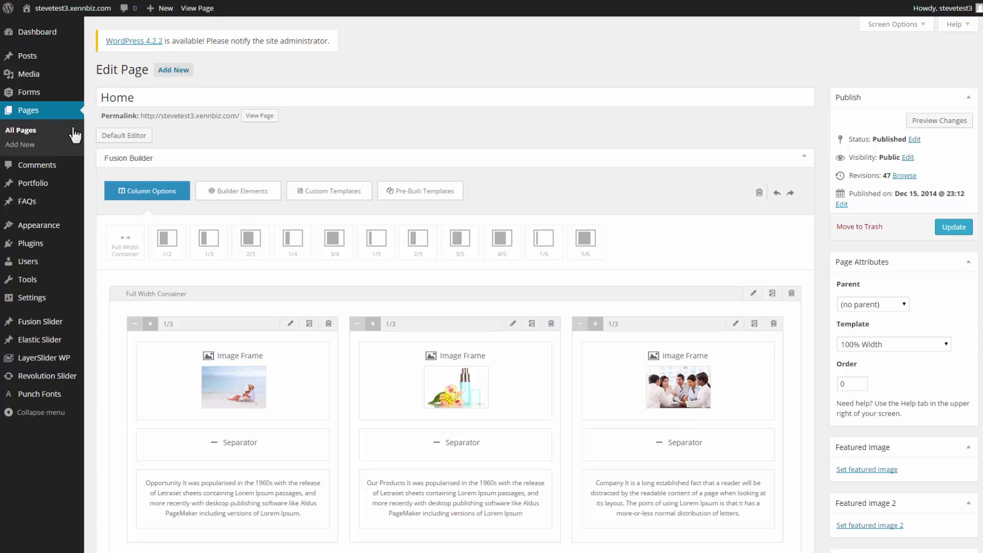
pyautogui.click(31, 115)
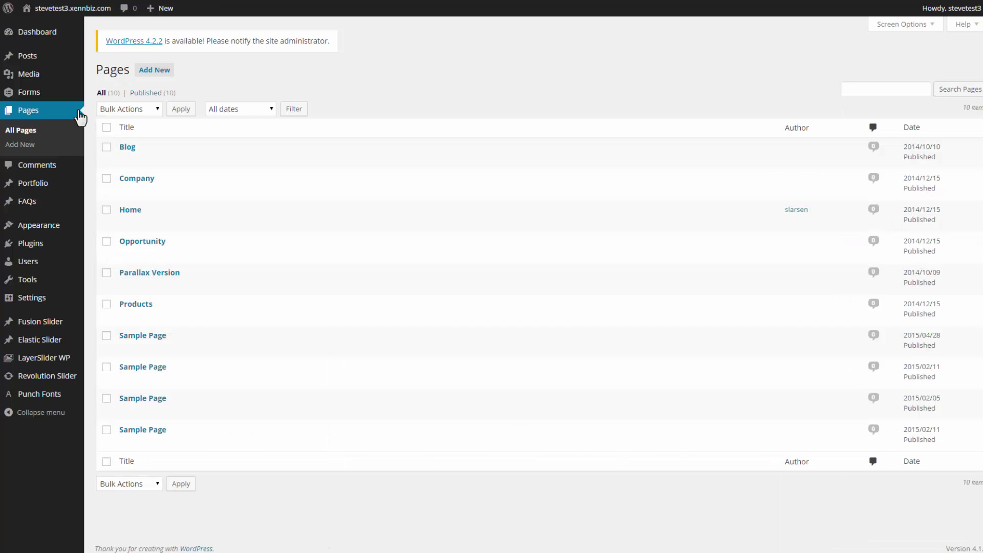
pyautogui.click(131, 211)
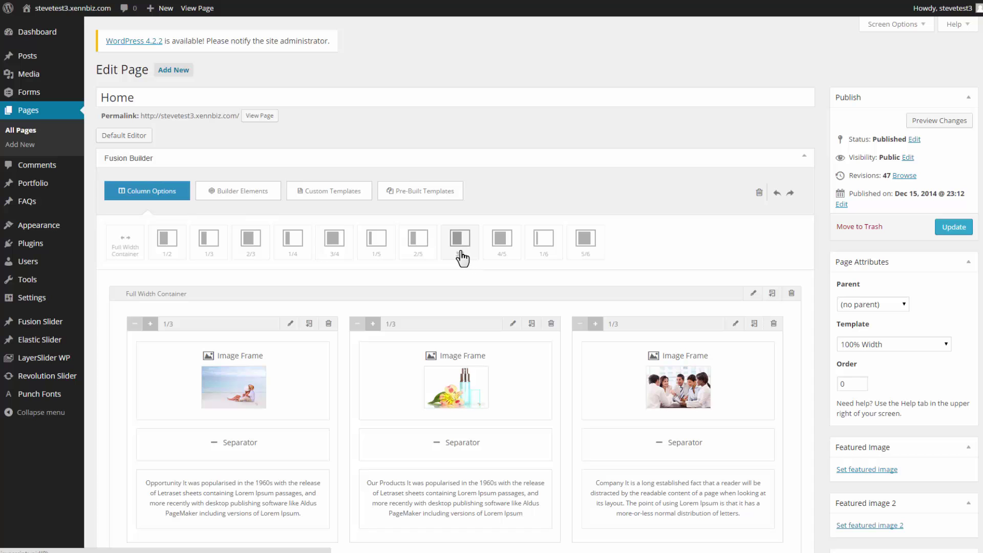
# Add a 3/5 column to the Full Width Container holding an Image Frame above a Text Block.
pyautogui.moveTo(465, 255); pyautogui.dragTo(251, 314)
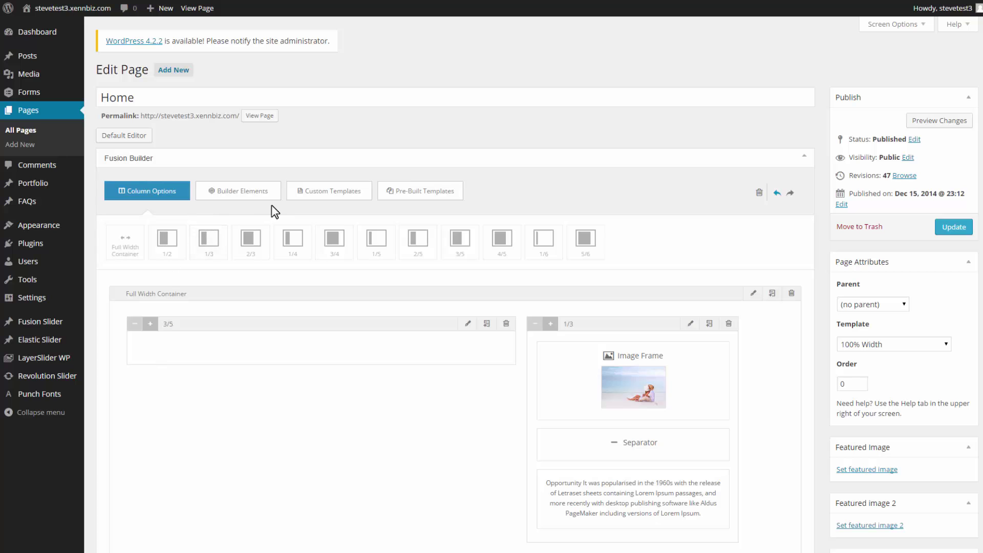
pyautogui.click(245, 200)
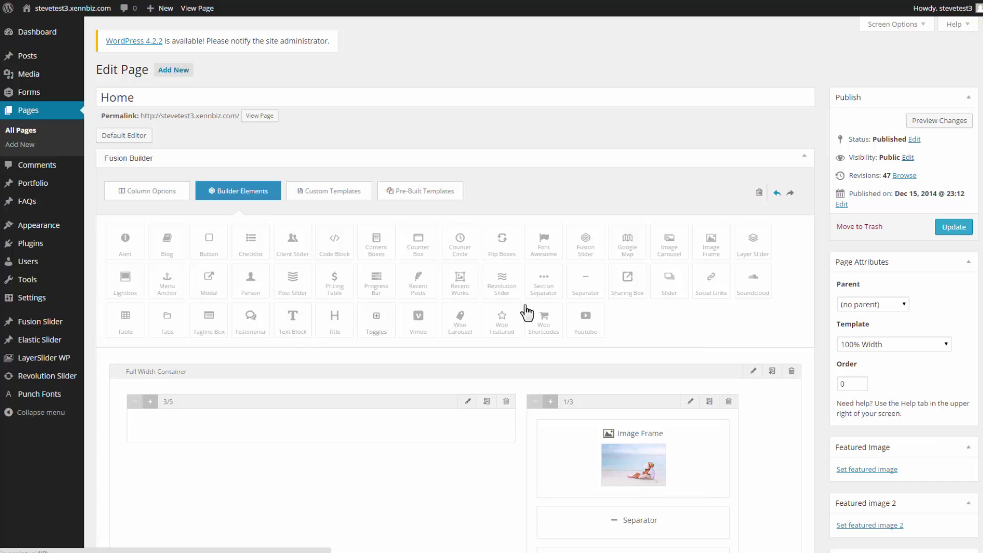
pyautogui.moveTo(711, 251); pyautogui.dragTo(279, 431)
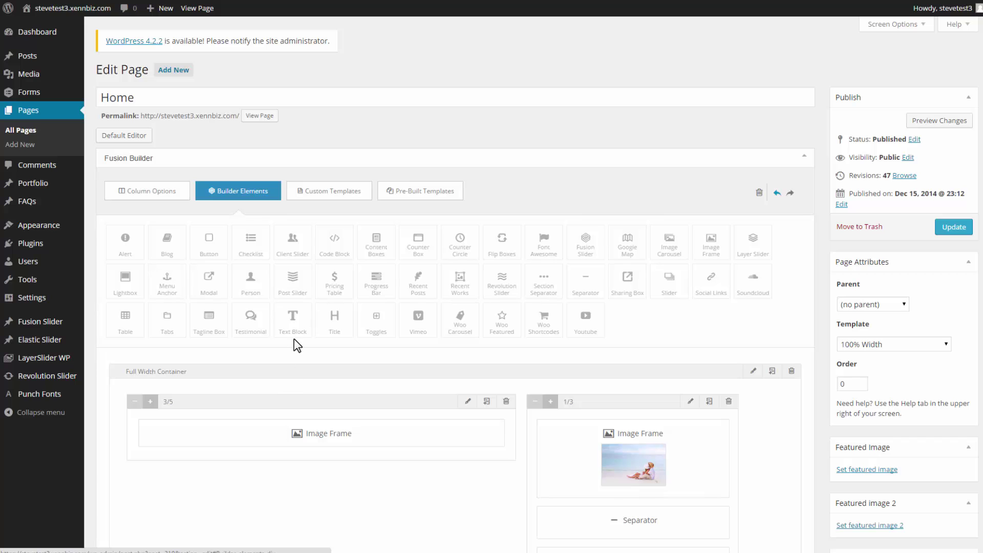
pyautogui.moveTo(304, 332); pyautogui.dragTo(314, 463)
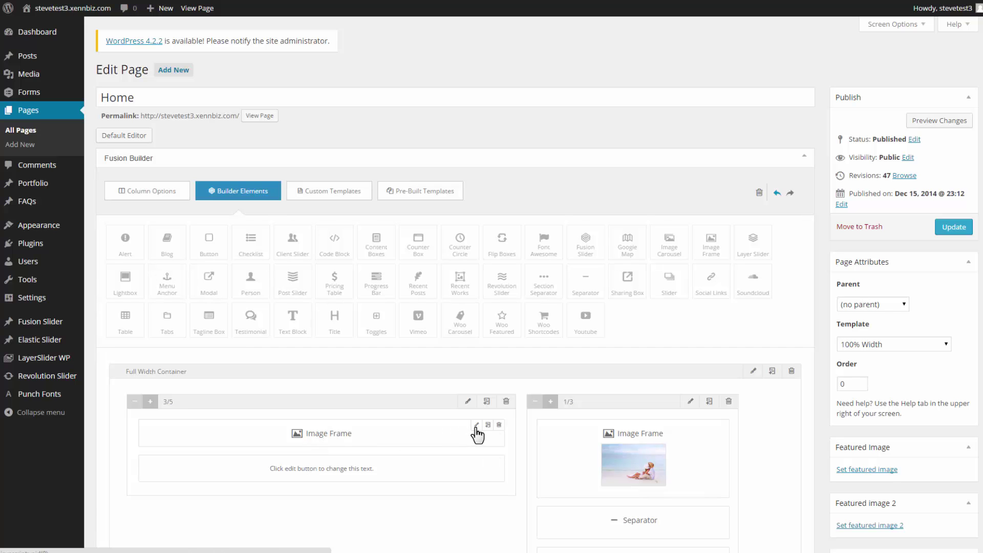
# Set the Image Frame's image to the Likuliku-resort-Fiji photo at Large 669 × 376 size.
pyautogui.click(476, 429)
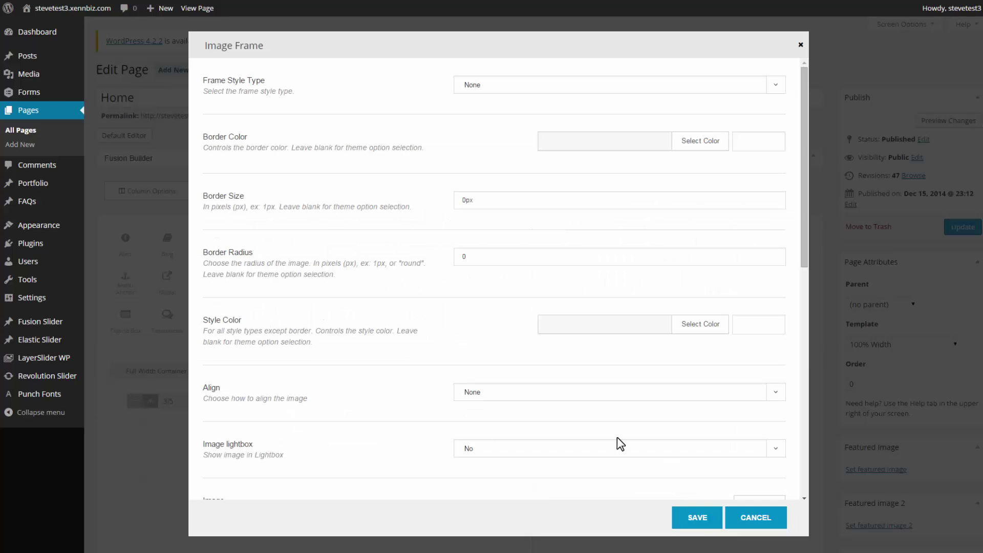
pyautogui.scroll(-1, 448, 432)
pyautogui.scroll(-1, 219, 445)
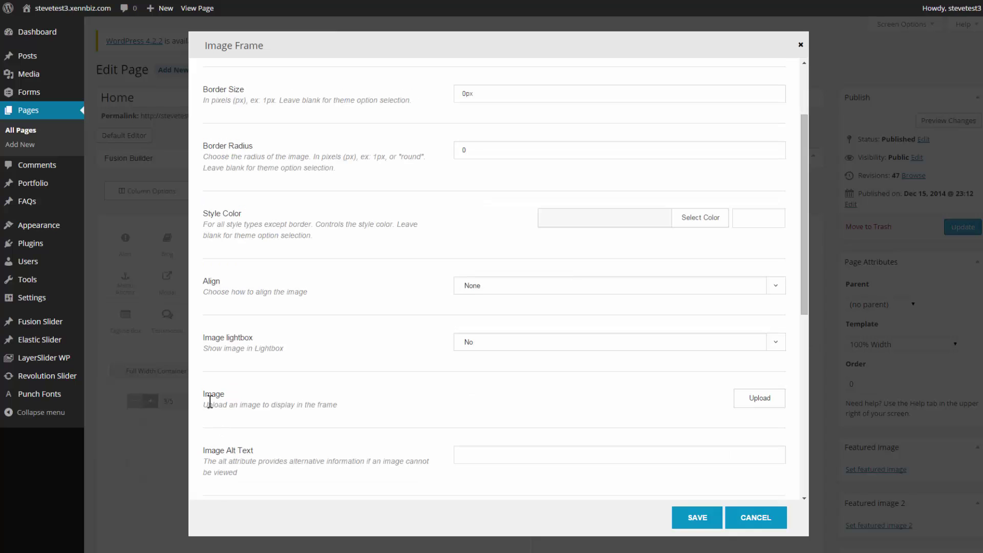
pyautogui.click(767, 403)
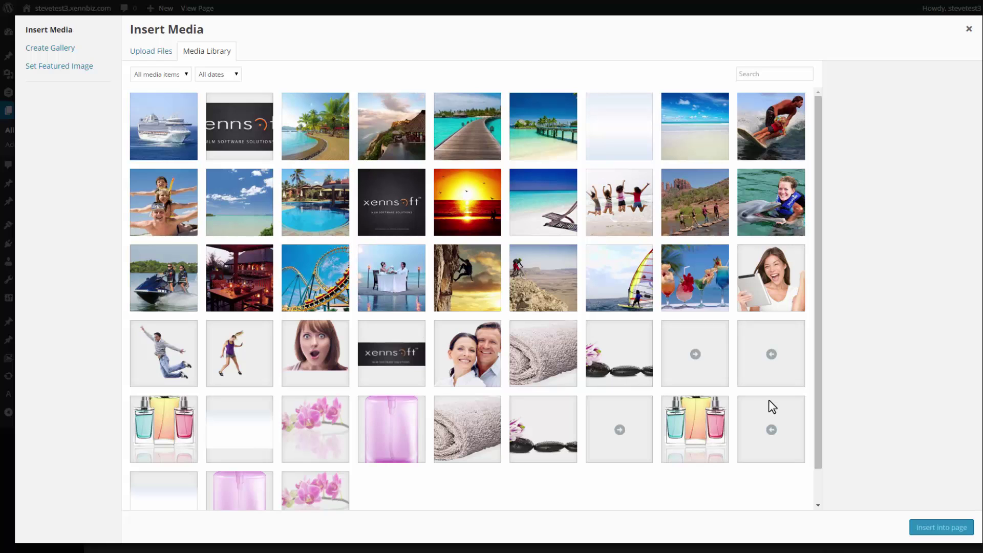
pyautogui.click(535, 143)
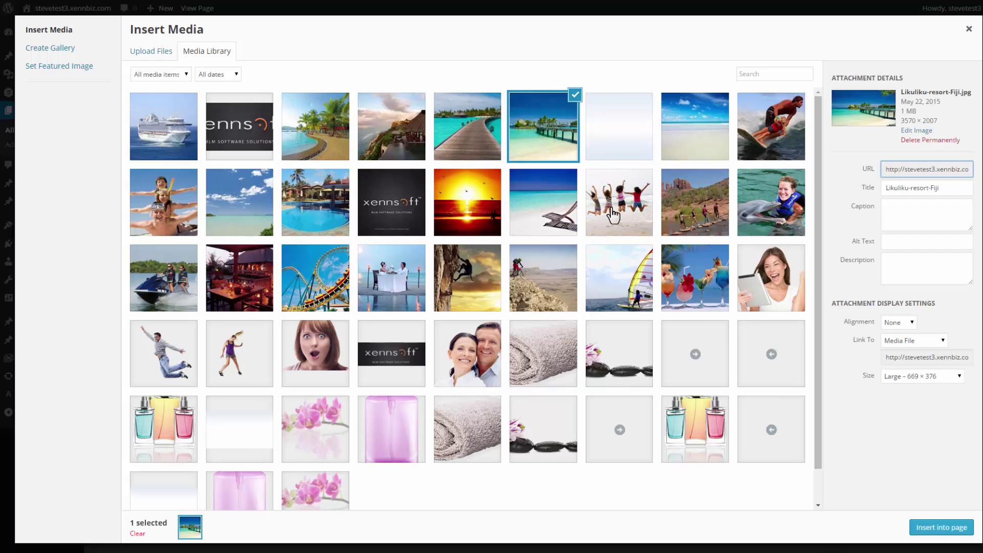
pyautogui.click(957, 377)
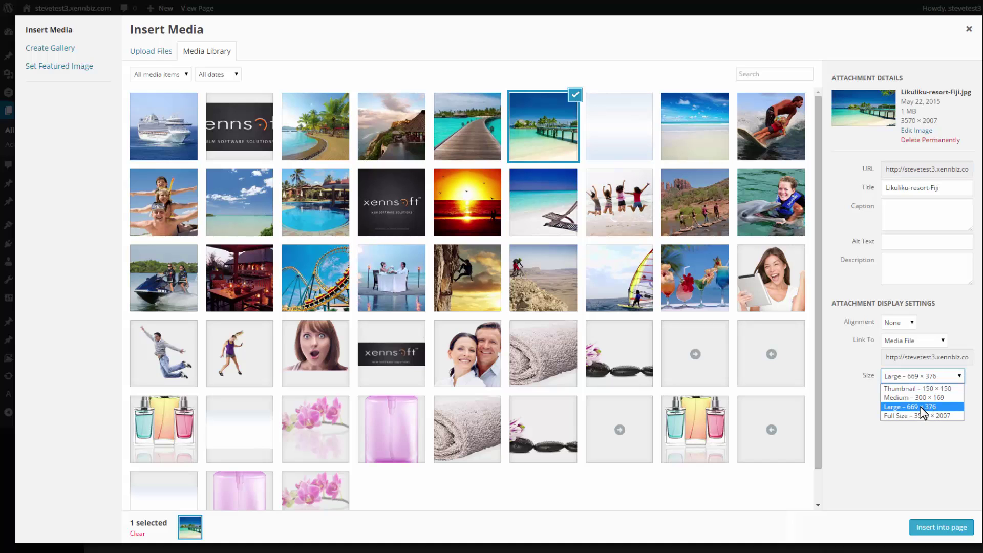
pyautogui.click(920, 406)
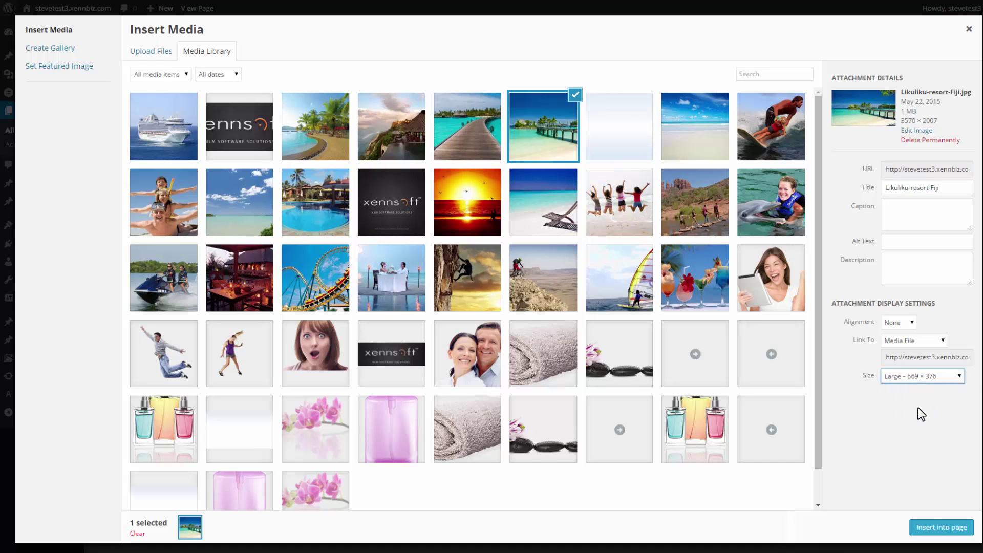
pyautogui.click(940, 527)
pyautogui.scroll(1, 538, 385)
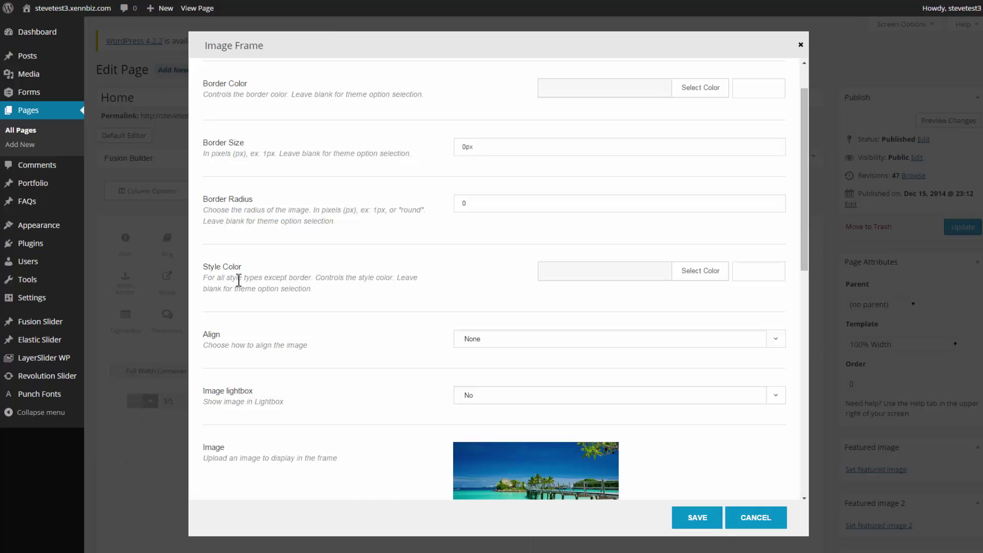
pyautogui.scroll(-4, 241, 270)
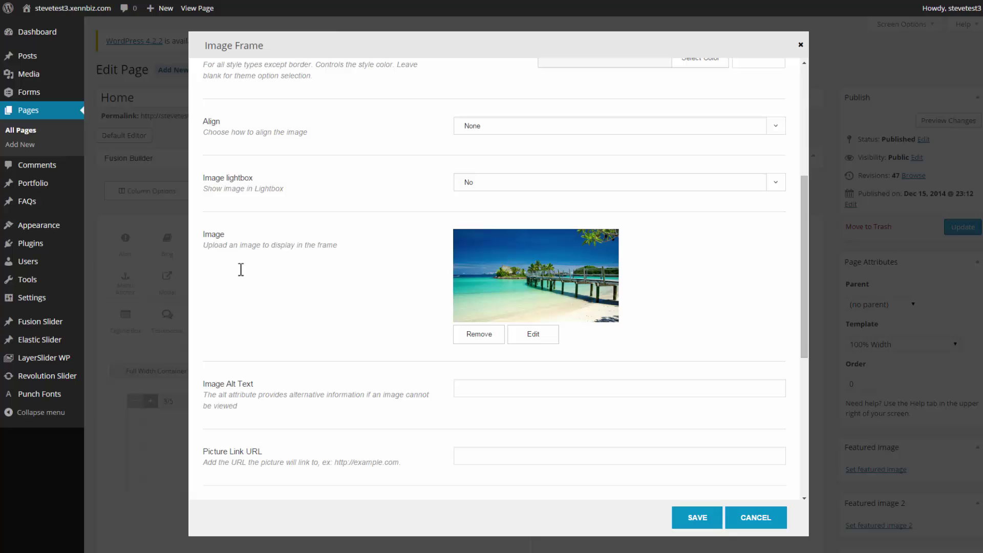
# Replace the text block placeholder with a 'Resorts' heading and 'Here is where I can talk about the resorts.'.
pyautogui.click(697, 518)
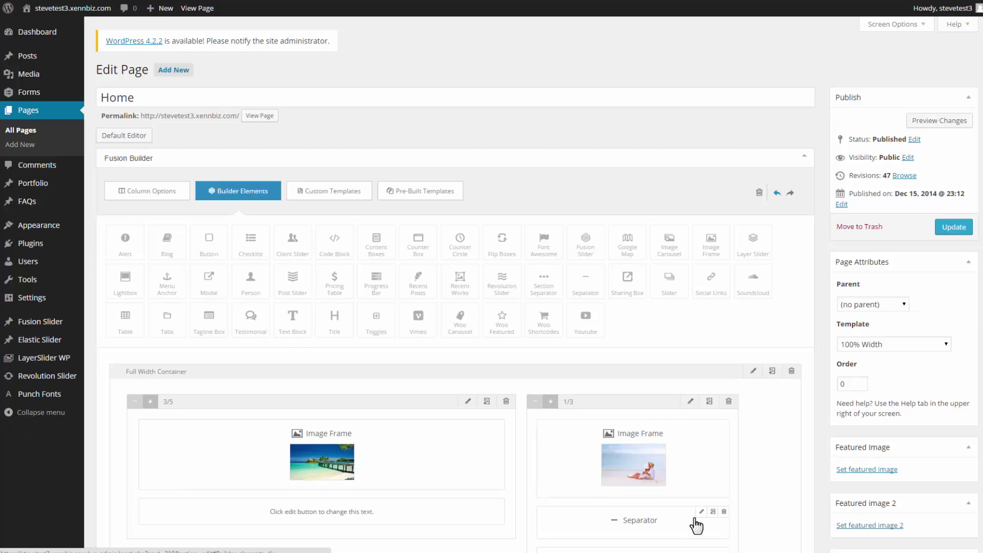
pyautogui.scroll(-2, 698, 524)
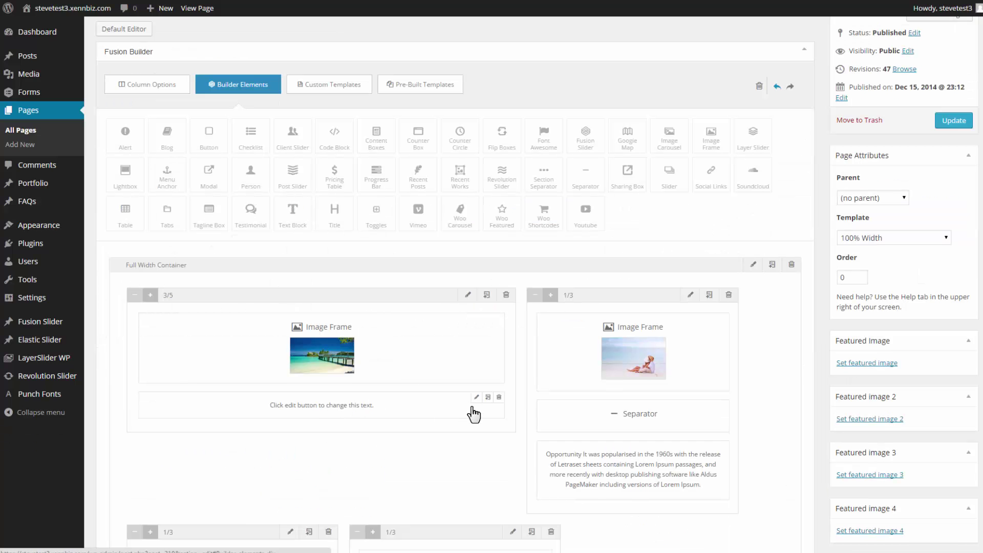
pyautogui.click(476, 397)
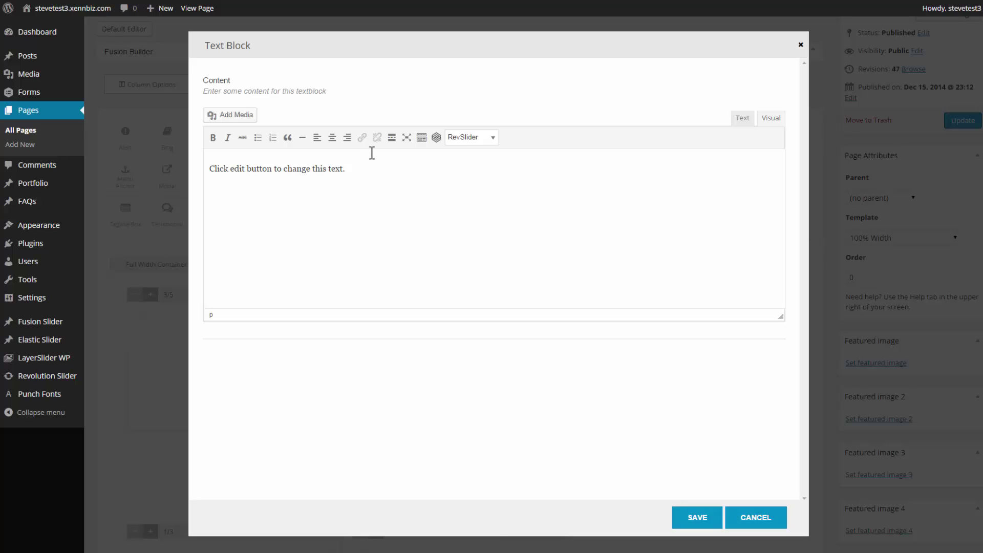
pyautogui.moveTo(359, 172); pyautogui.dragTo(177, 175)
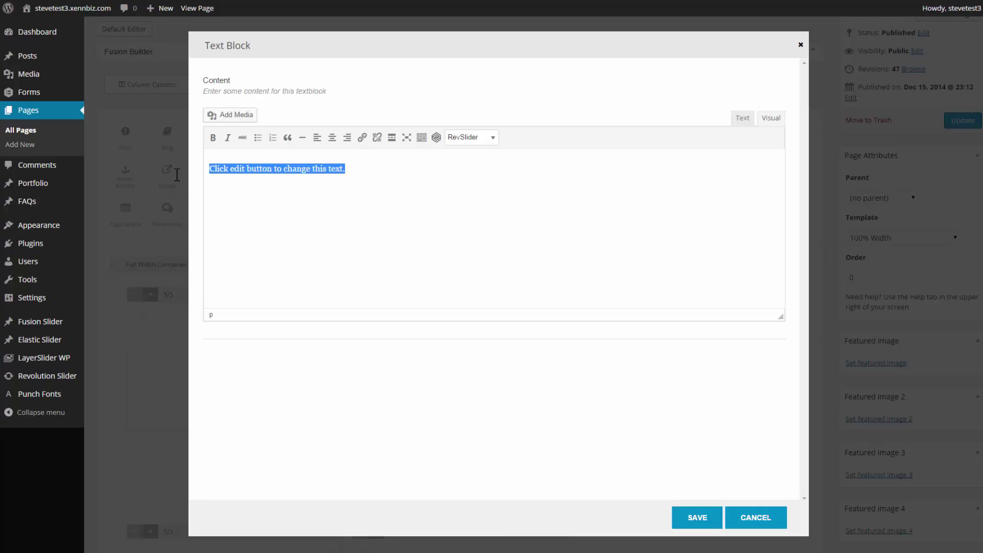
pyautogui.write('Resorts')
pyautogui.press('Return')
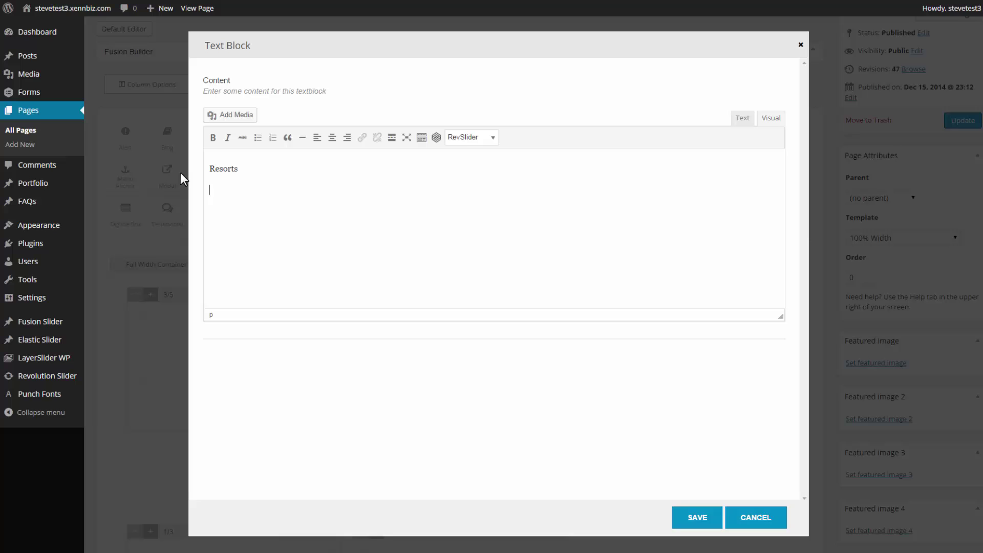
pyautogui.write('Here is where I can talk about the resorts.')
pyautogui.moveTo(239, 168); pyautogui.dragTo(210, 169)
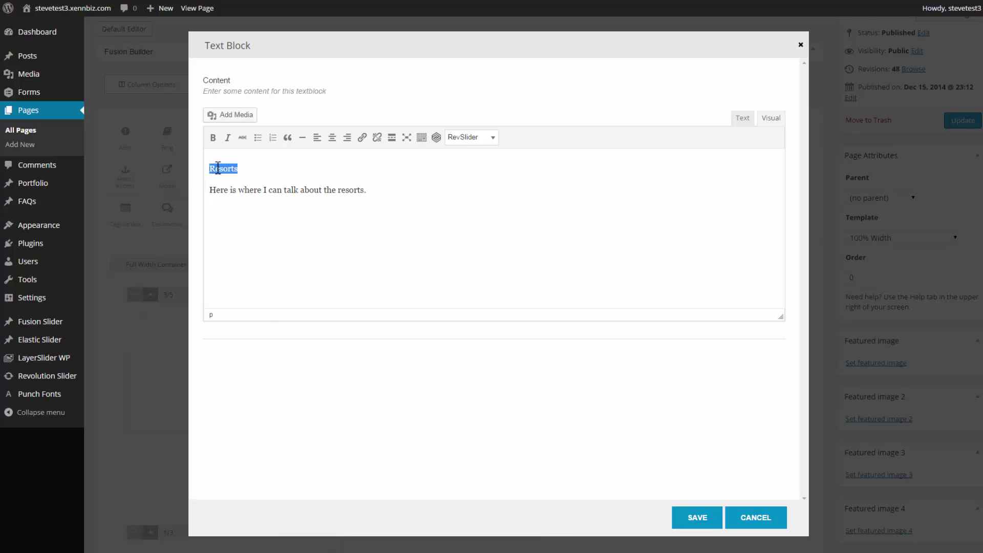
pyautogui.rightClick(217, 168)
pyautogui.click(260, 233)
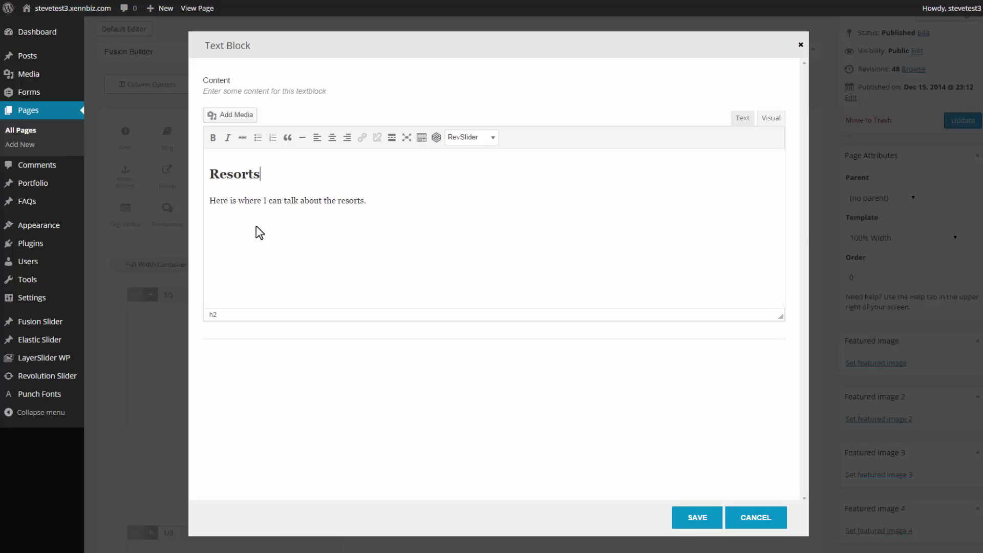
pyautogui.click(689, 528)
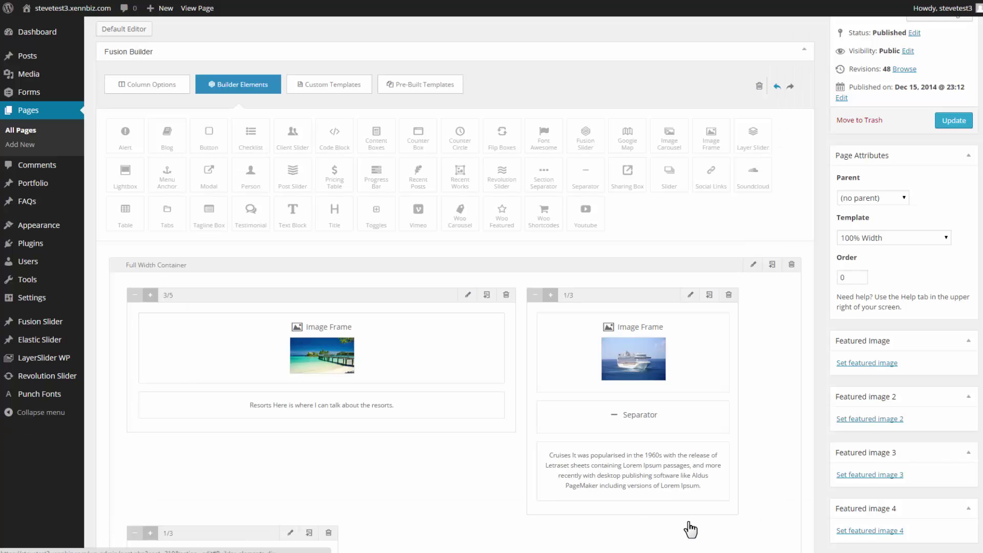
# Widen the Cruises column from 1/3 to 3/5.
pyautogui.click(550, 296)
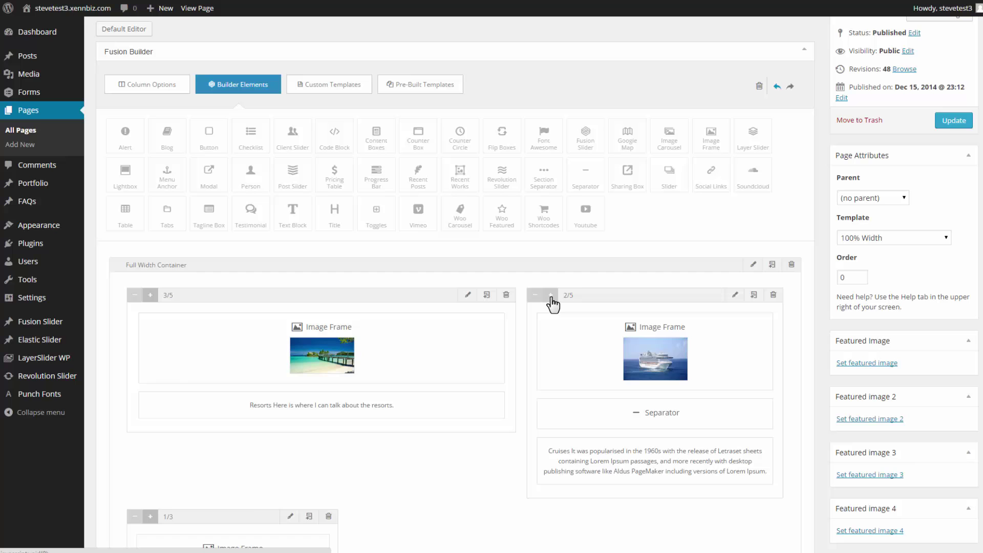
pyautogui.click(551, 297)
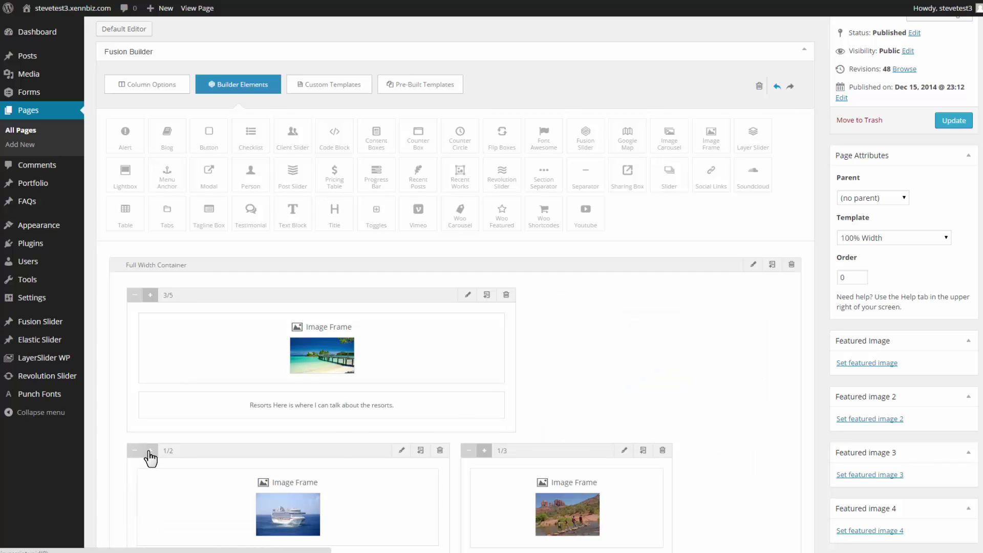
pyautogui.click(152, 453)
pyautogui.scroll(-3, 219, 452)
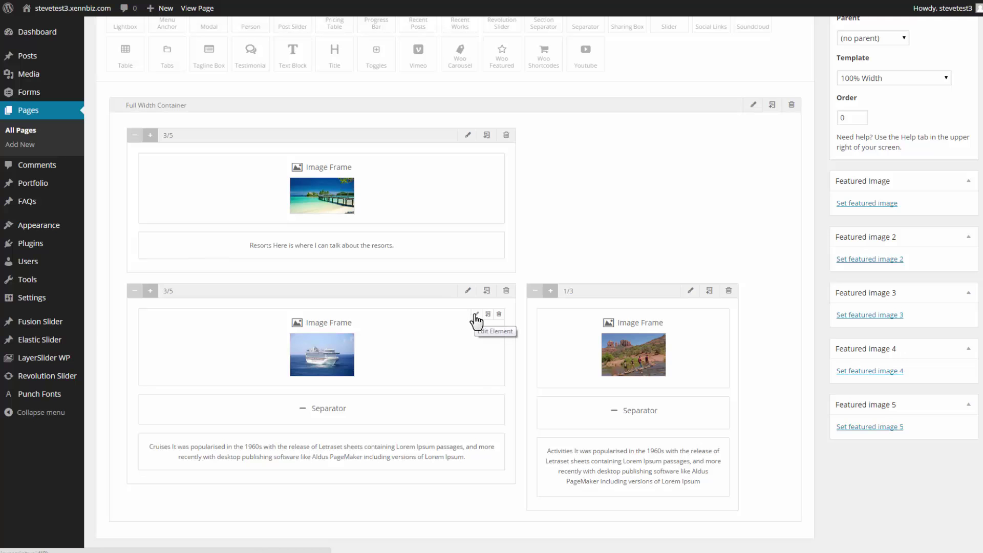
# Set the Cruises image frame's picture to Cruise-Ship.jpg and save it.
pyautogui.click(475, 316)
pyautogui.scroll(-5, 534, 407)
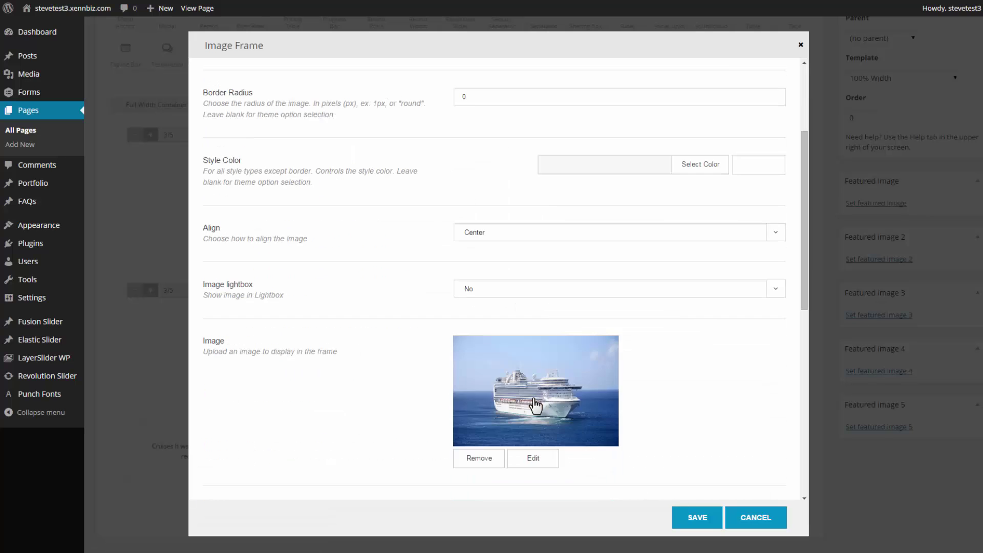
pyautogui.click(538, 358)
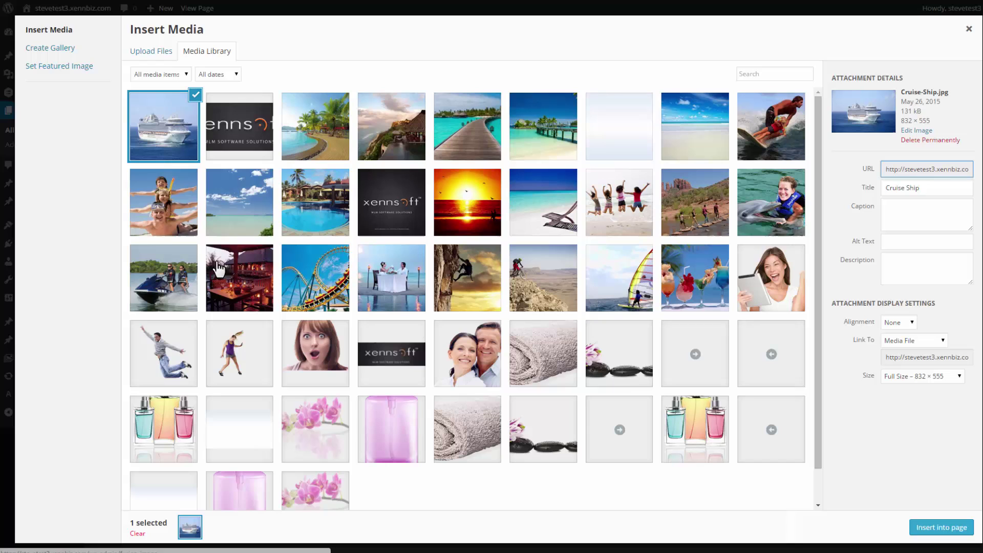
pyautogui.click(169, 144)
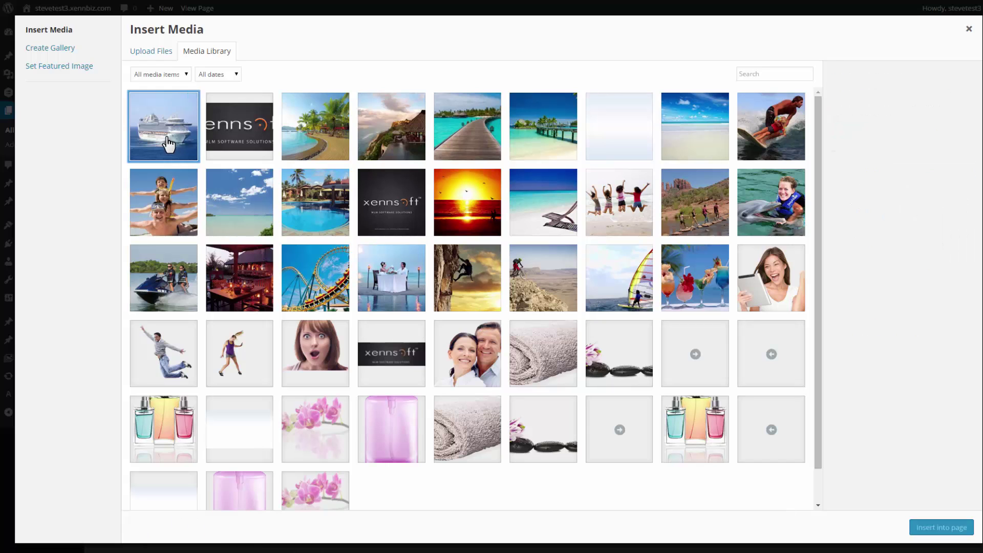
pyautogui.click(169, 145)
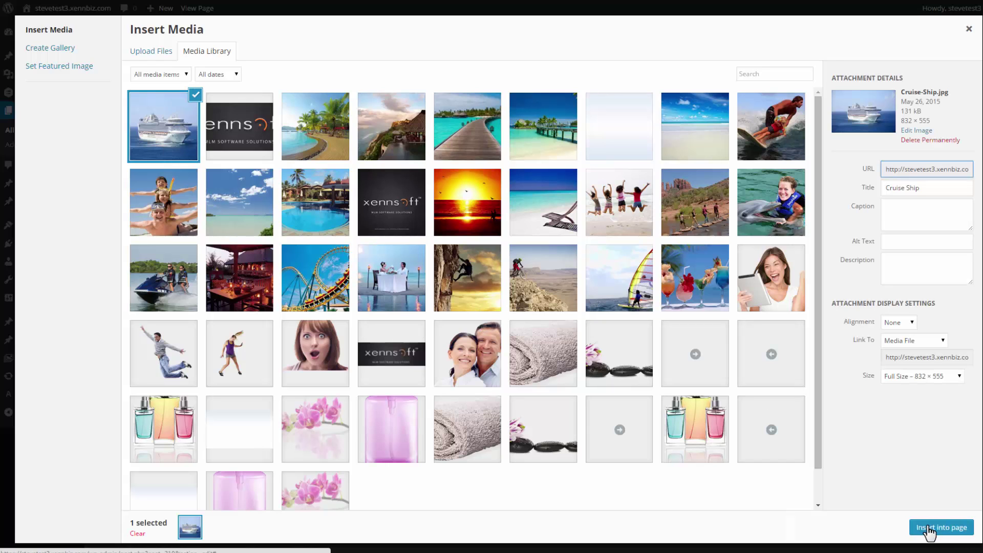
pyautogui.click(951, 532)
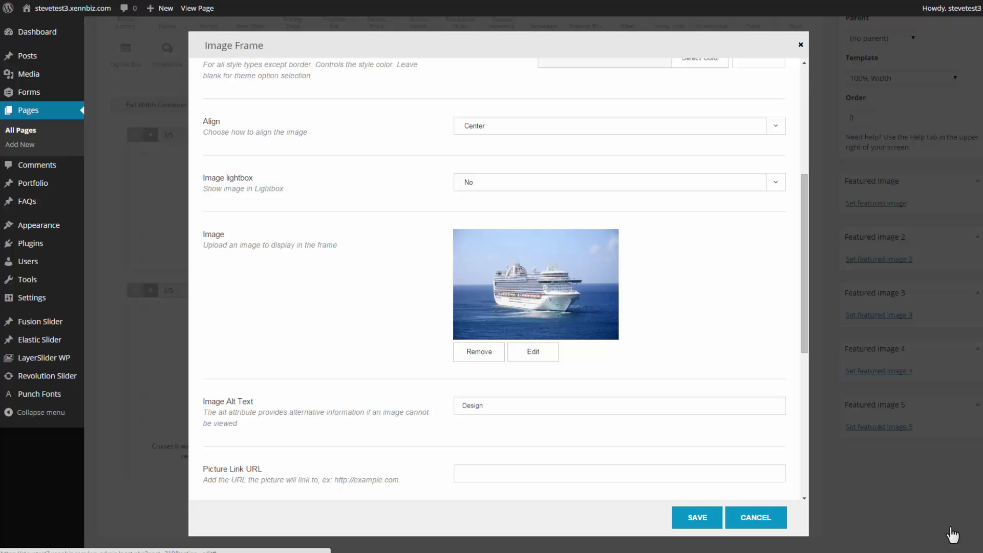
pyautogui.click(696, 518)
pyautogui.scroll(-6, 696, 524)
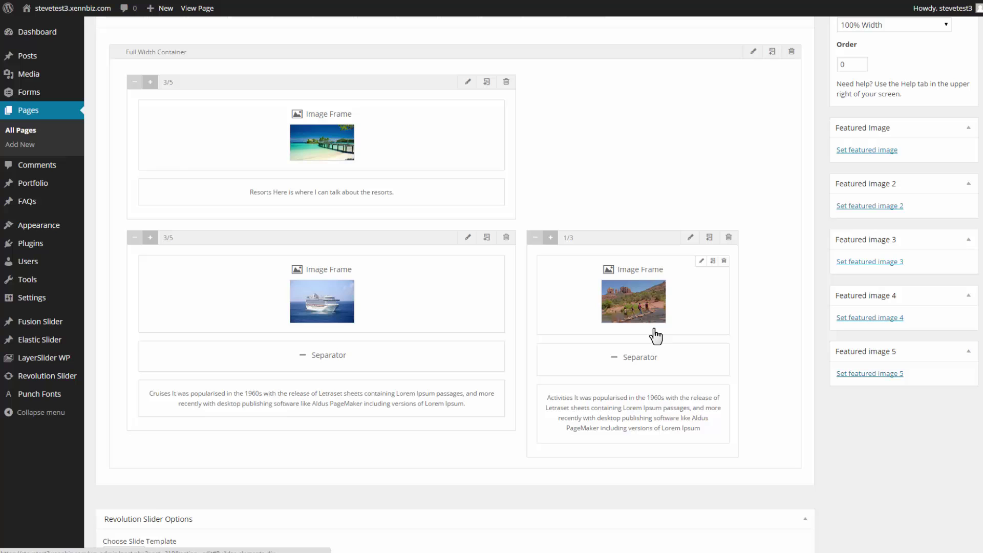
# Widen the Activities column to 3/5 so it sits on its own row.
pyautogui.click(551, 238)
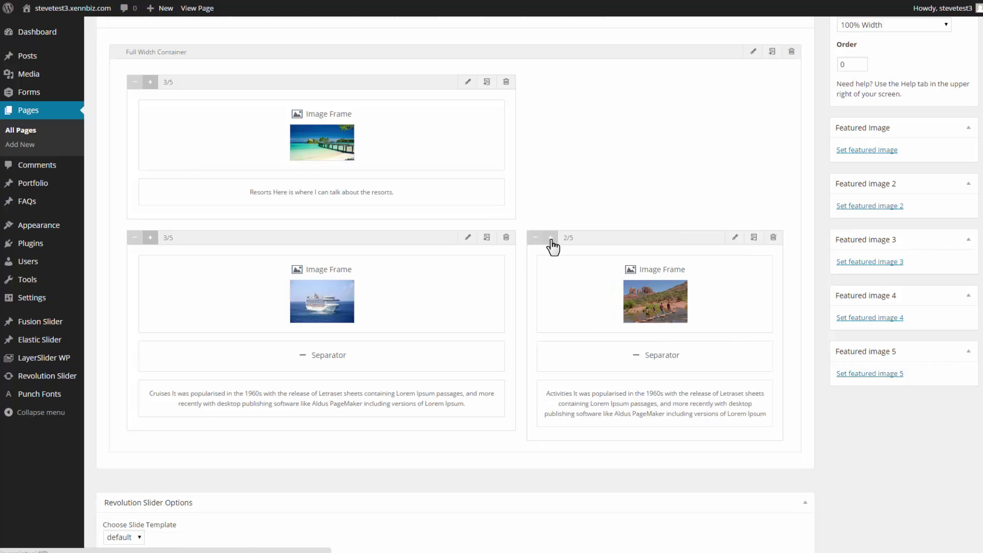
pyautogui.click(551, 239)
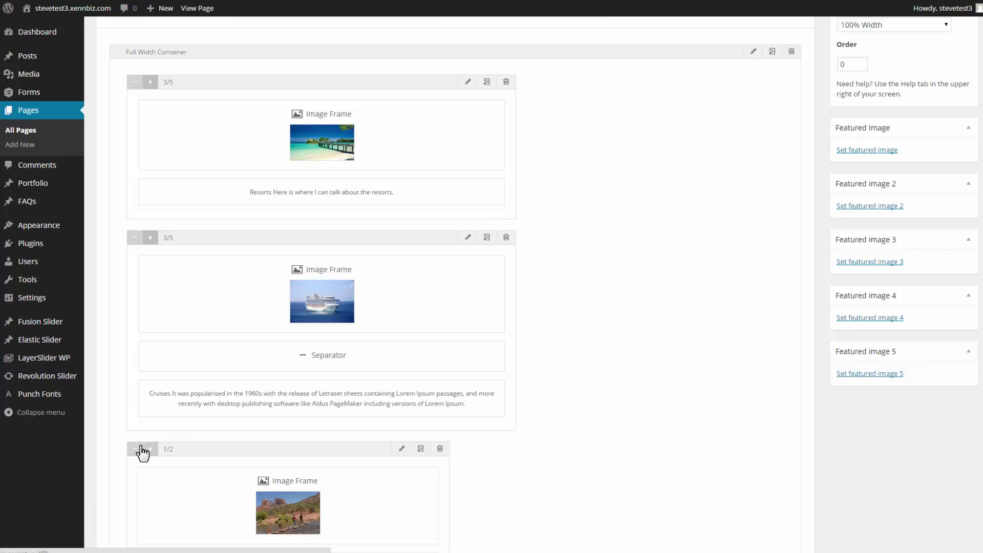
pyautogui.scroll(-1, 148, 455)
pyautogui.scroll(-2, 148, 455)
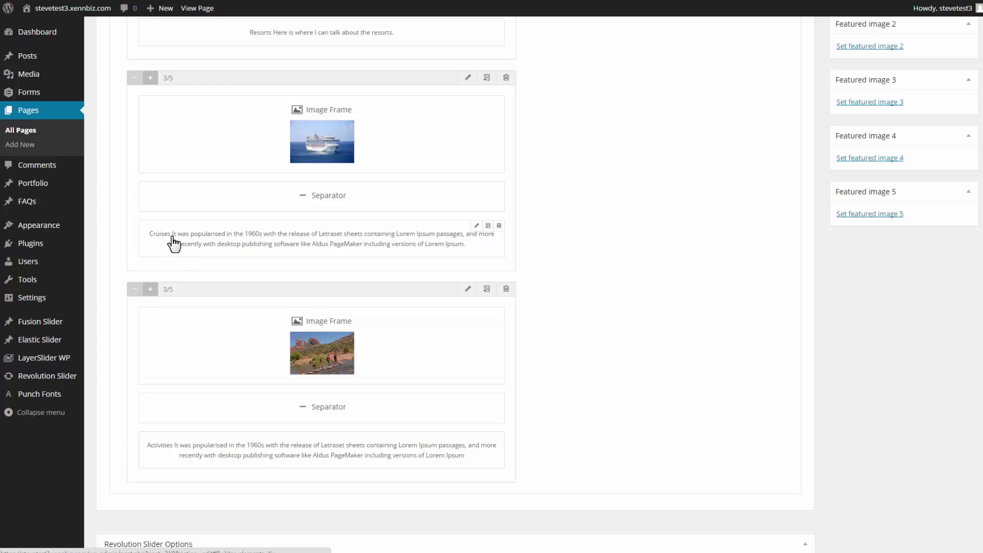
# Save the Cruises text block with its H2 'Cruises' heading above the paragraph.
pyautogui.click(476, 226)
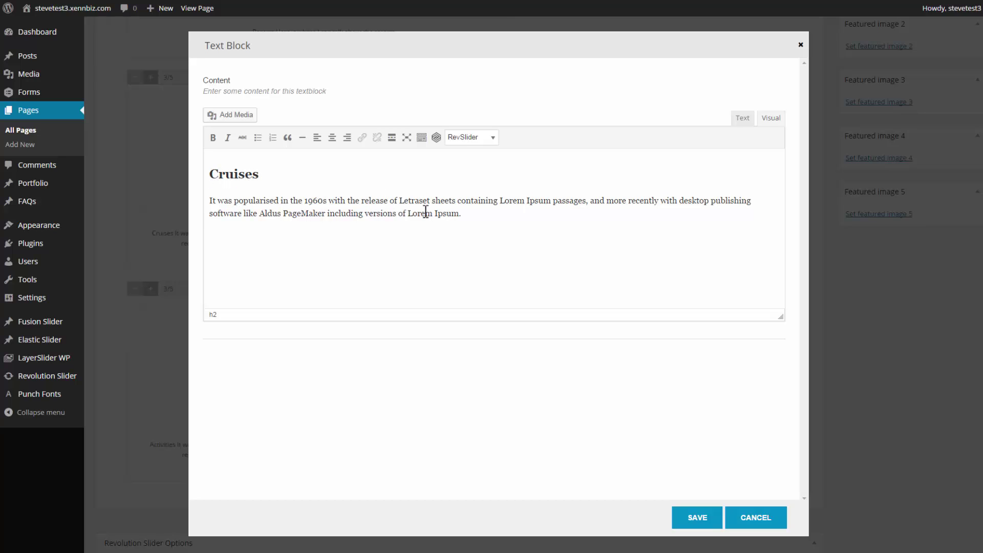
pyautogui.click(697, 517)
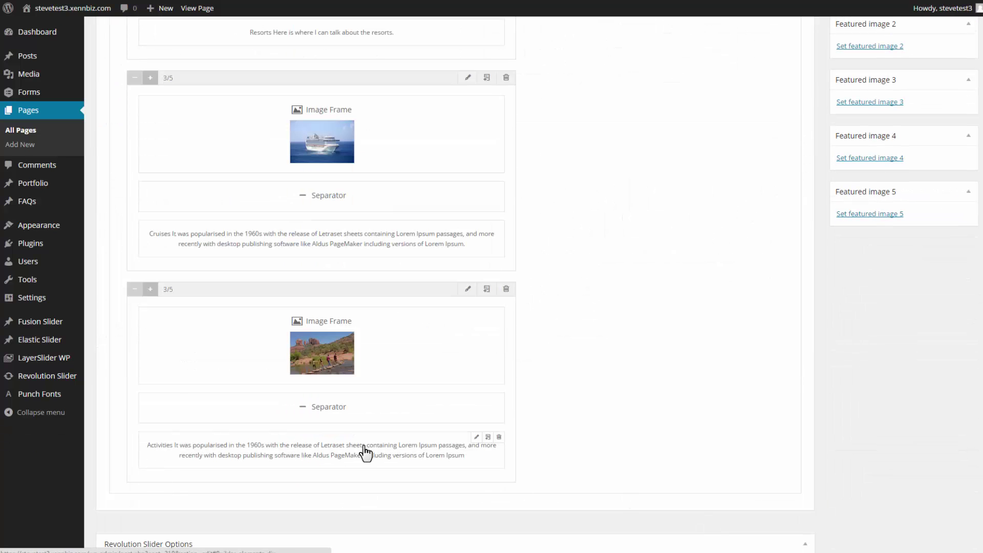
pyautogui.scroll(8, 364, 439)
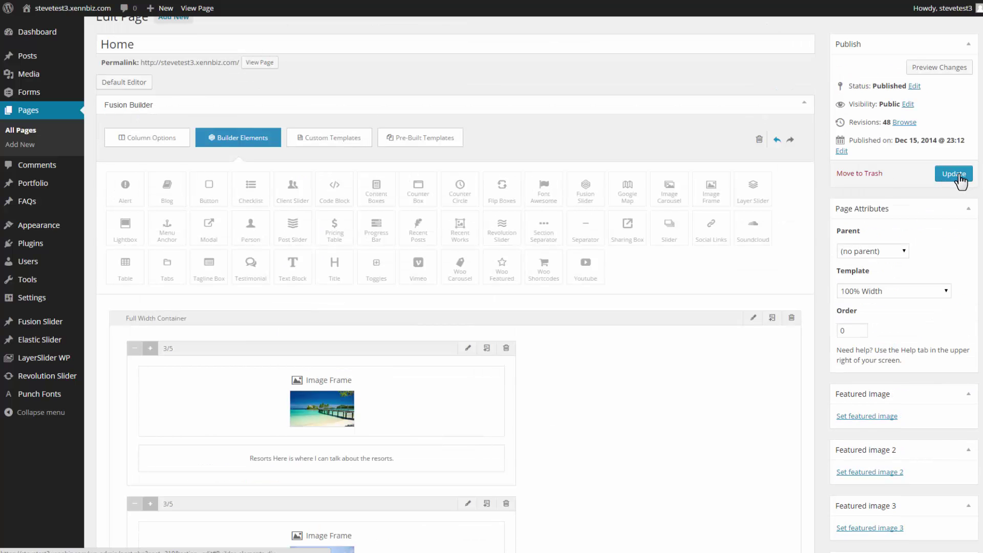
# Update the Home page and review the live Resorts, Cruises and Activities rows.
pyautogui.click(954, 174)
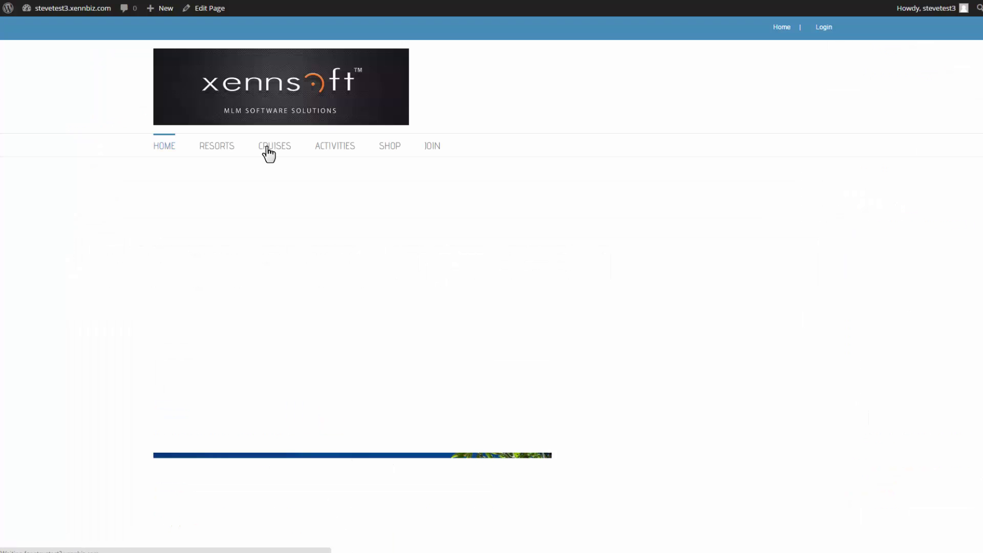
pyautogui.scroll(-6, 269, 154)
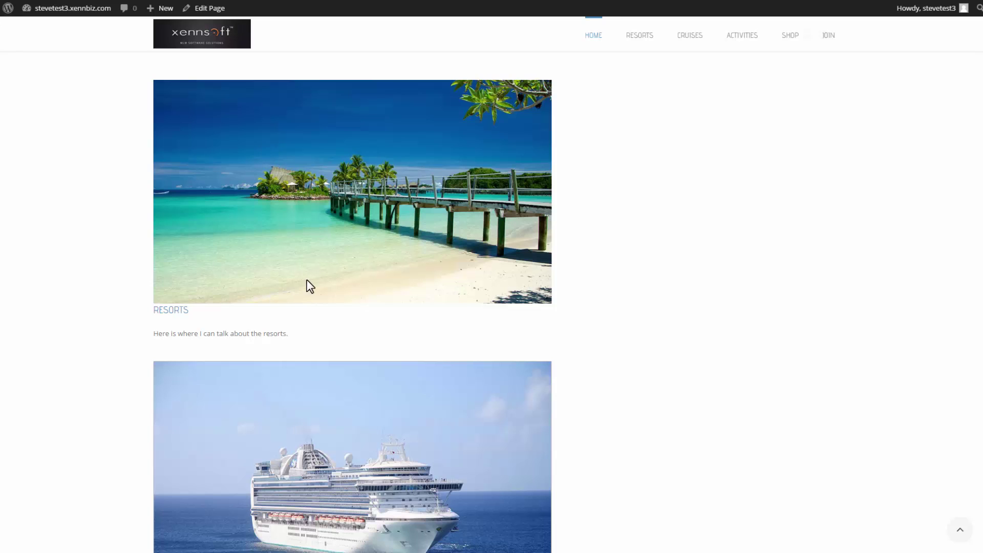
pyautogui.scroll(-4, 310, 285)
pyautogui.scroll(-5, 306, 279)
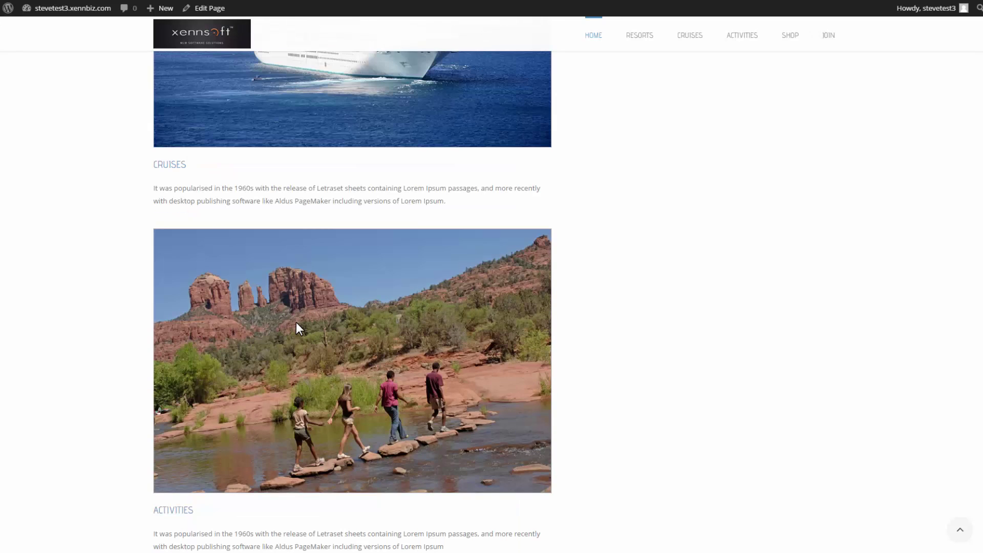
pyautogui.moveTo(151, 162); pyautogui.dragTo(464, 195)
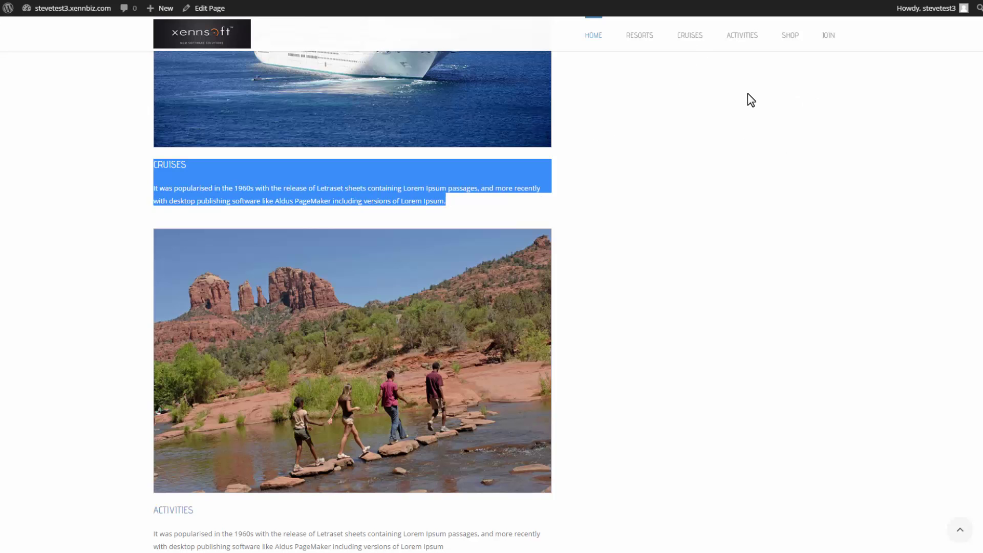
pyautogui.scroll(15, 202, 226)
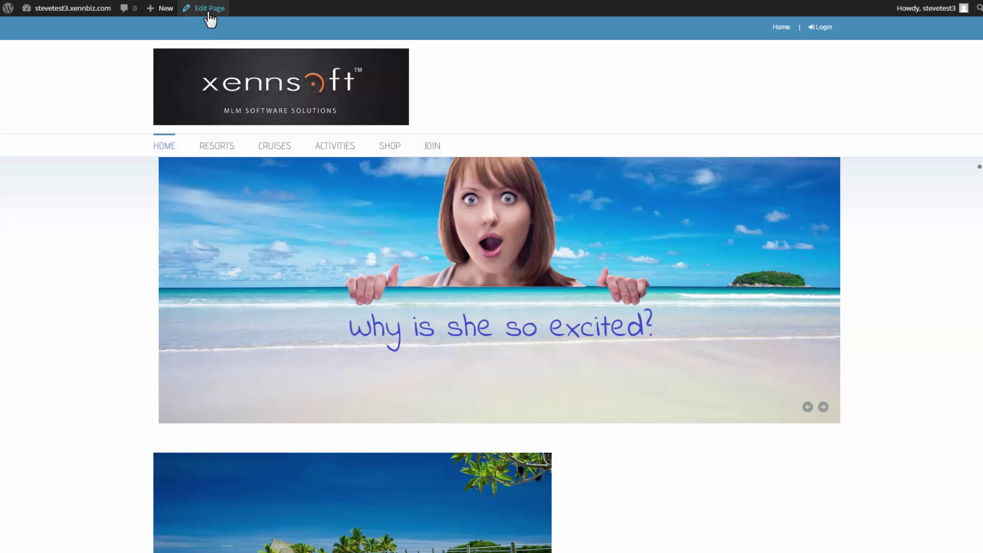
# Add a 2/5 column containing a new Text Block beside the Resorts photo column.
pyautogui.click(209, 13)
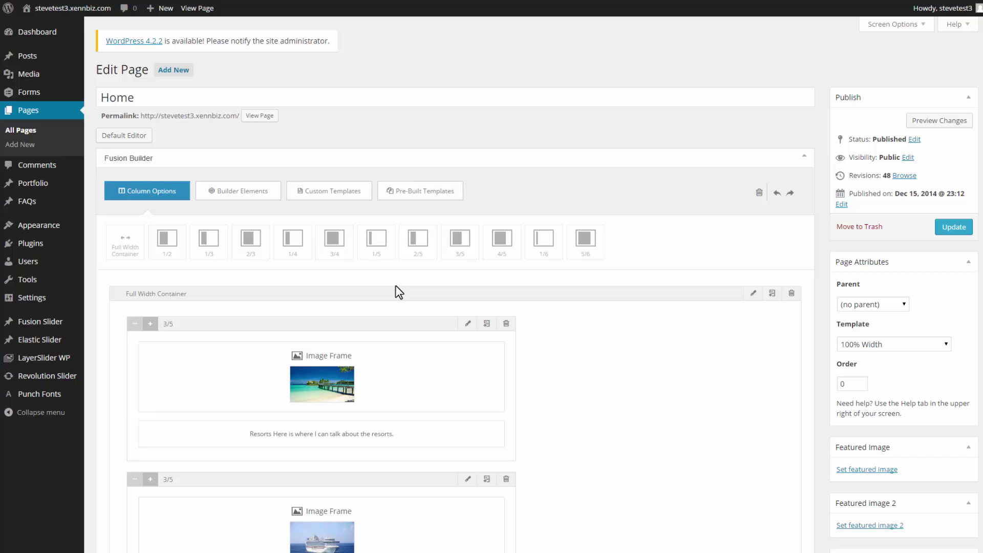
pyautogui.moveTo(418, 251); pyautogui.dragTo(569, 350)
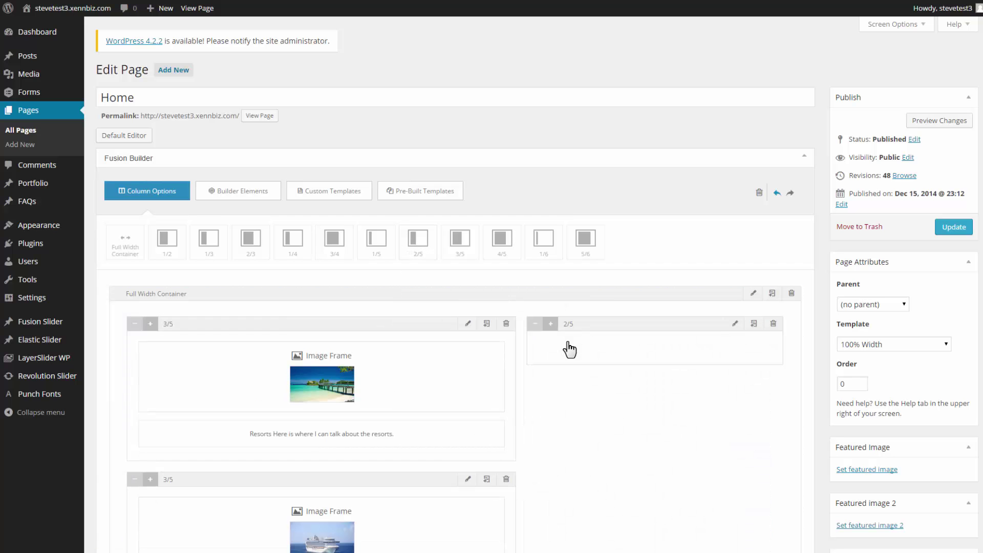
pyautogui.click(251, 197)
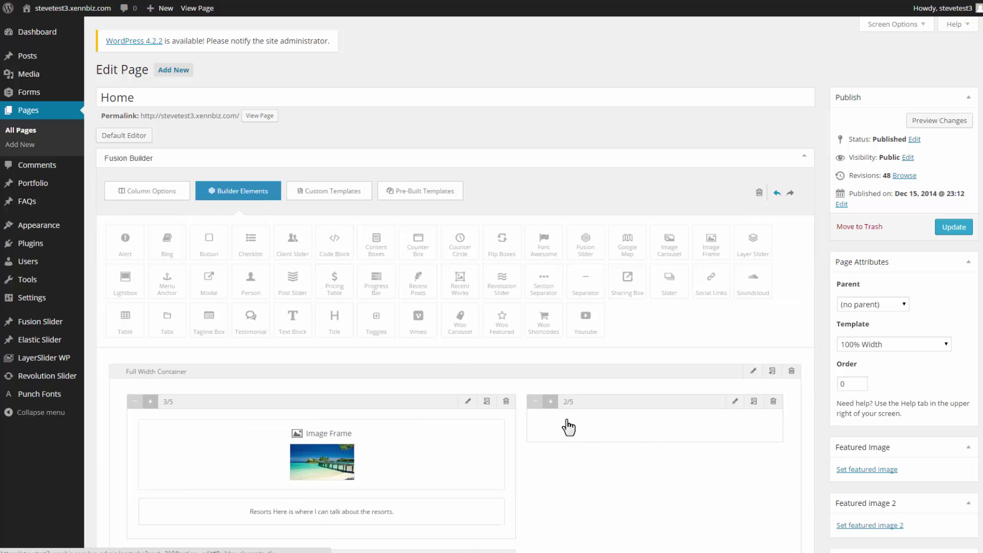
pyautogui.moveTo(292, 320); pyautogui.dragTo(607, 426)
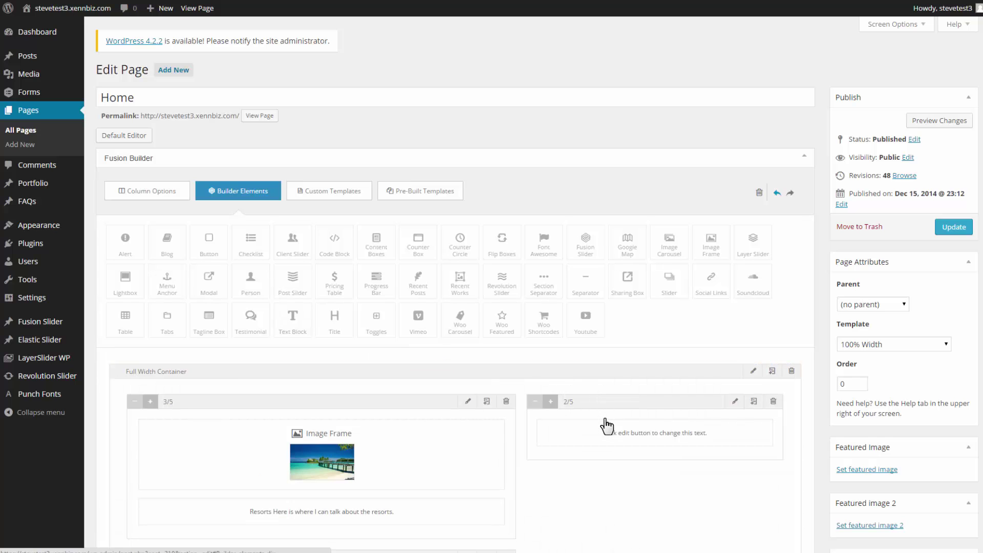
# Copy the Resorts heading and paragraph into the new 2/5 text block and save it.
pyautogui.scroll(-3, 607, 425)
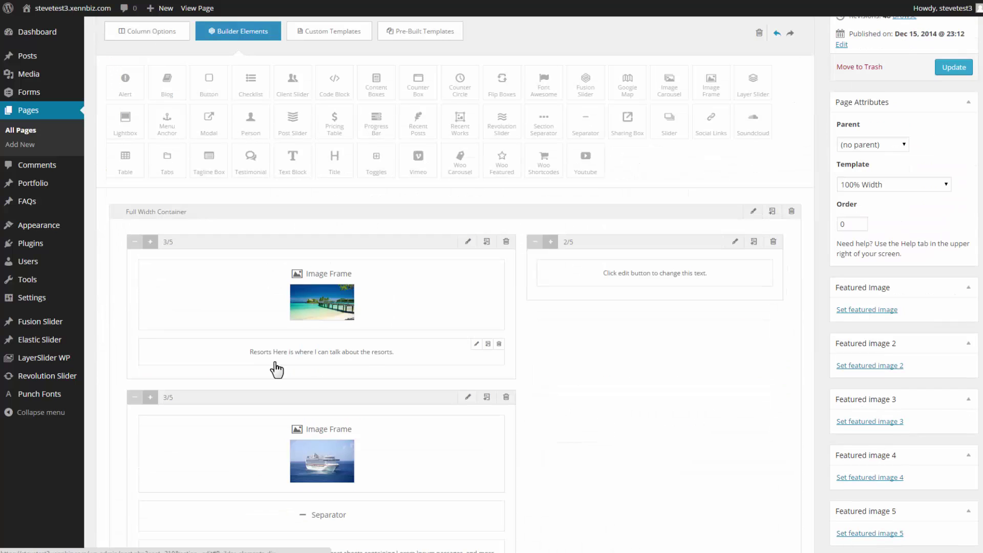
pyautogui.click(477, 345)
pyautogui.moveTo(366, 200); pyautogui.dragTo(217, 175)
pyautogui.rightClick(221, 176)
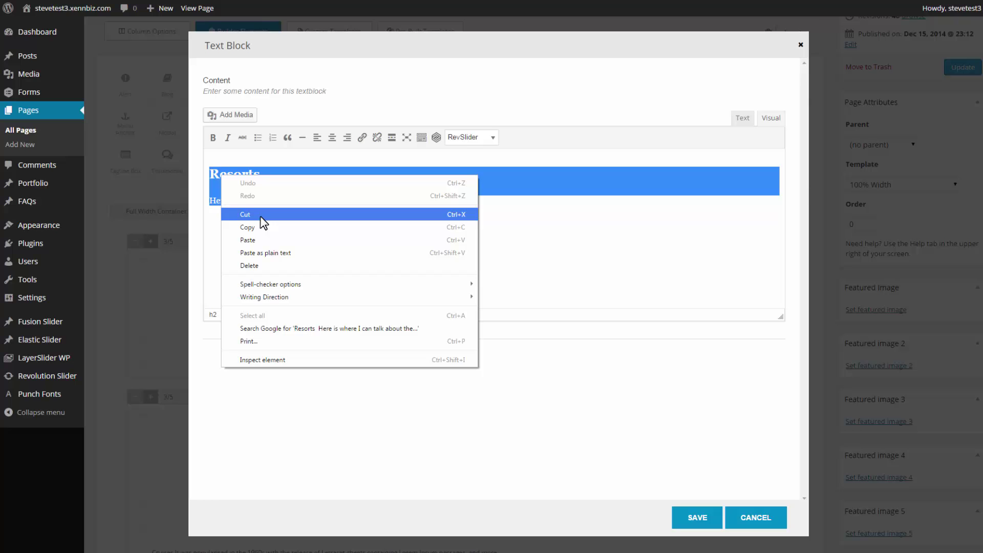
pyautogui.click(265, 226)
pyautogui.click(756, 517)
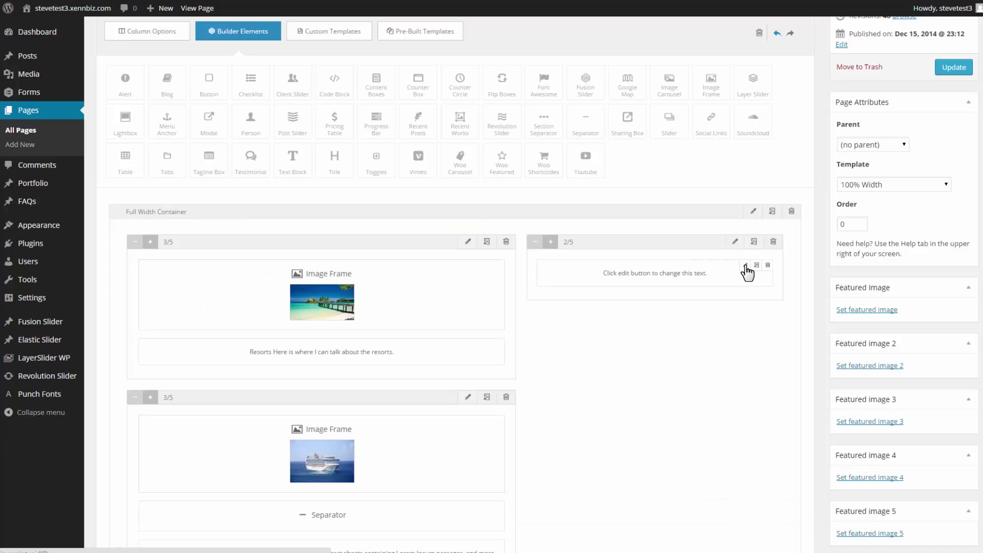
pyautogui.click(745, 265)
pyautogui.moveTo(349, 174); pyautogui.dragTo(210, 174)
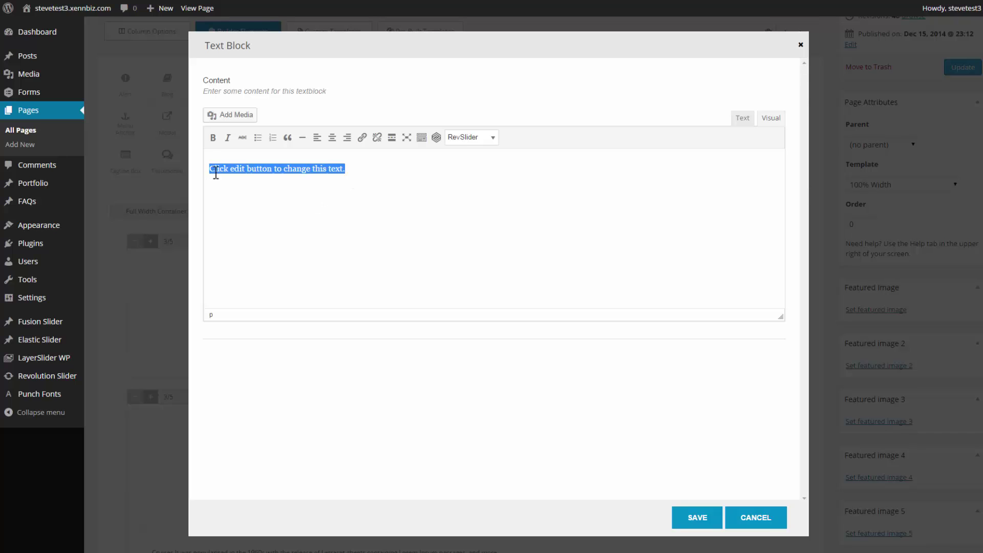
pyautogui.rightClick(222, 173)
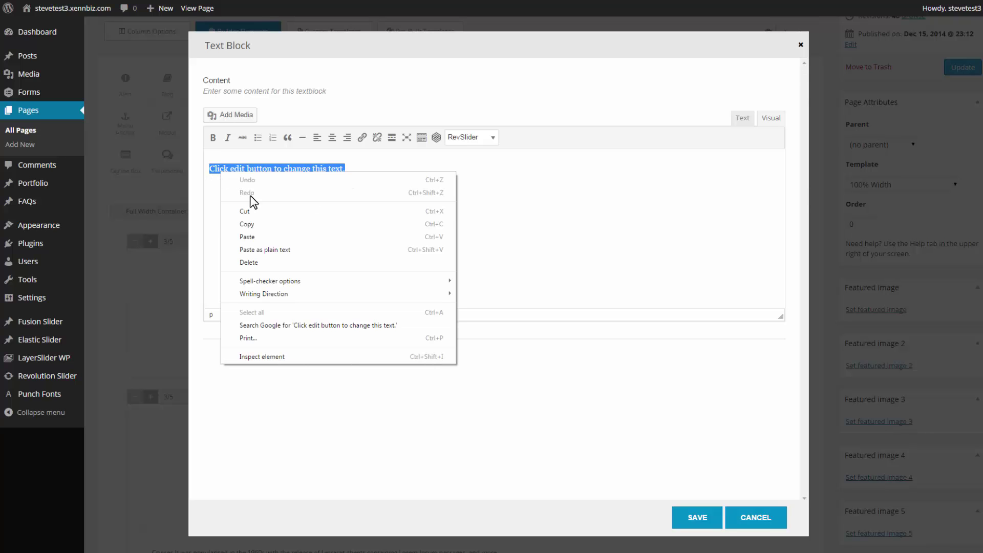
pyautogui.click(262, 232)
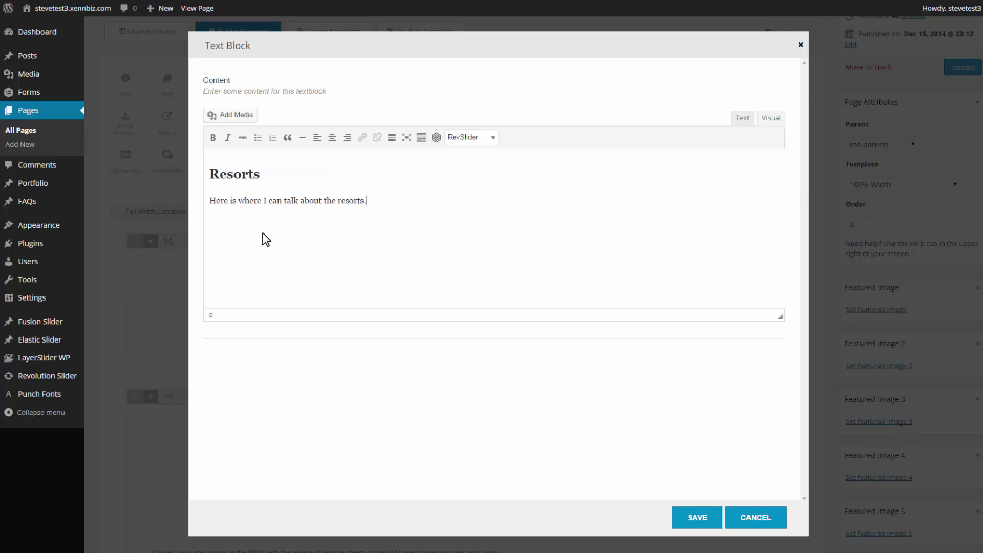
pyautogui.click(708, 520)
# Delete the original Resorts text block under the beach image.
pyautogui.moveTo(437, 353)
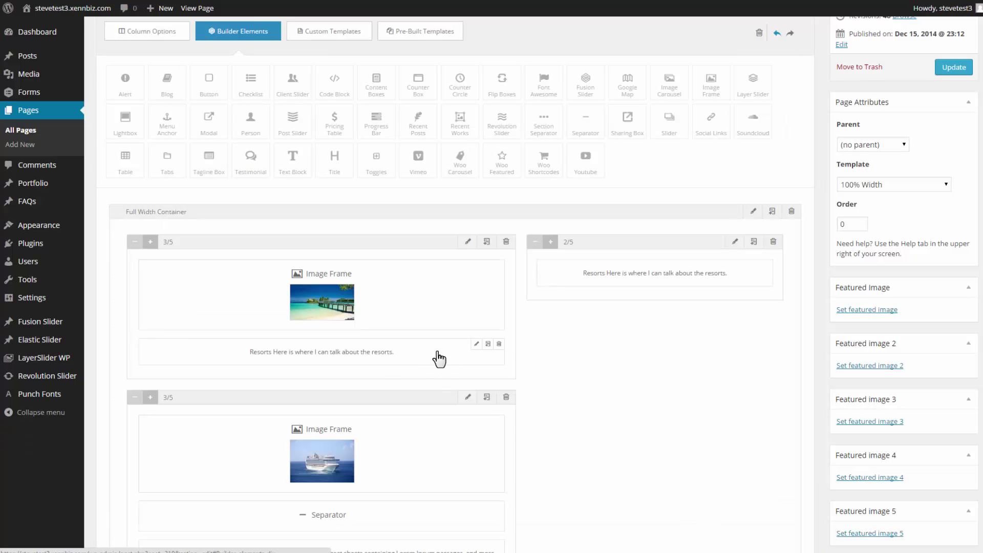
pyautogui.click(499, 344)
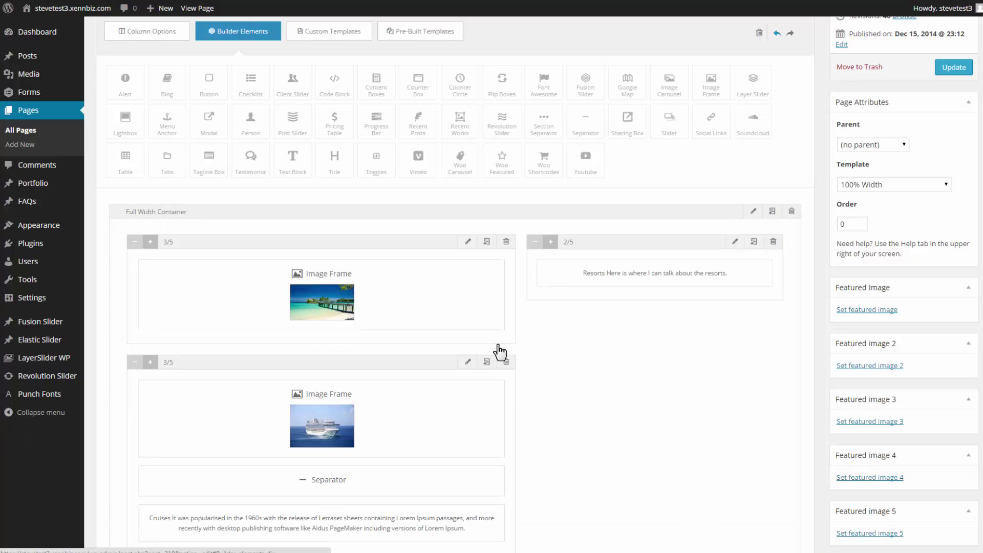
pyautogui.scroll(3, 706, 487)
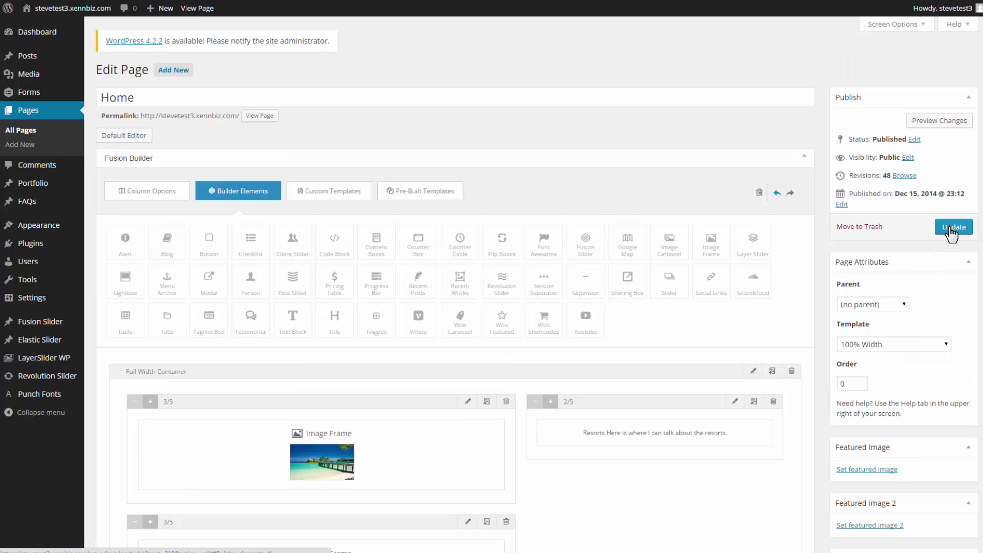
pyautogui.click(952, 226)
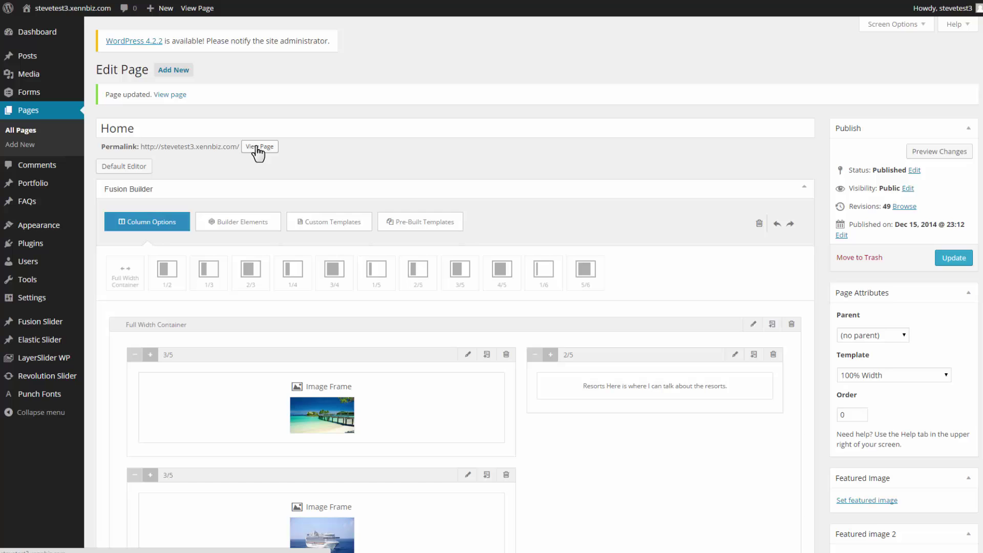
pyautogui.click(256, 148)
pyautogui.scroll(-3, 256, 154)
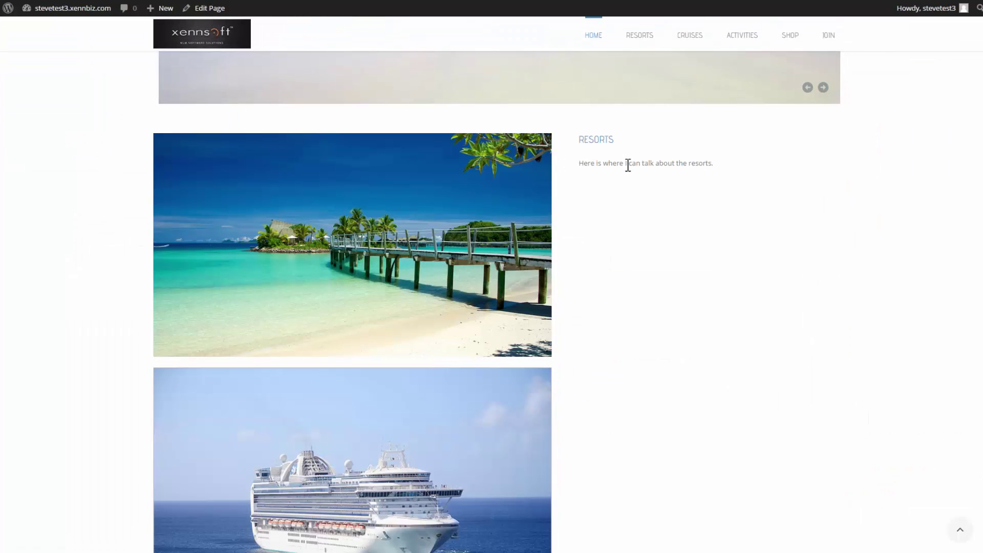
pyautogui.scroll(-6, 606, 182)
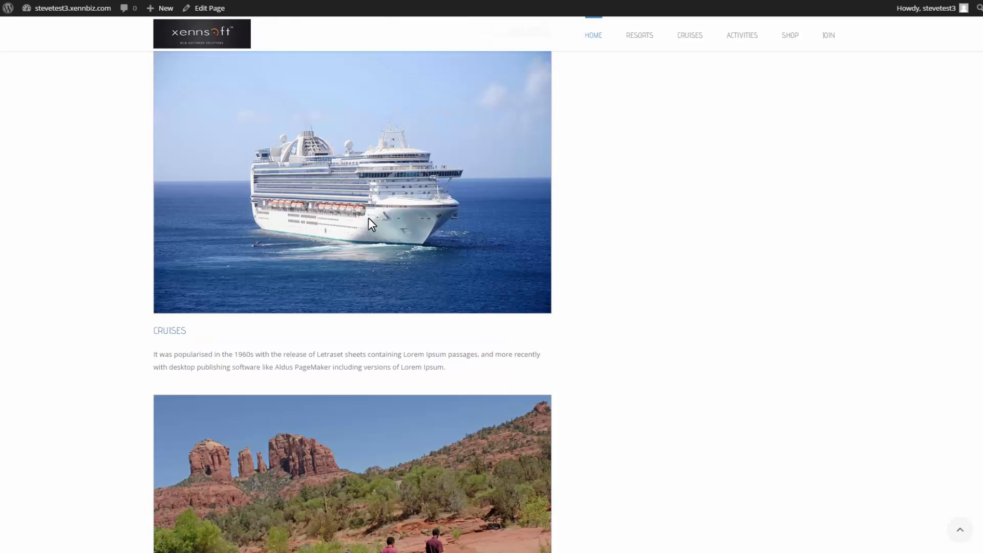
pyautogui.scroll(10, 273, 441)
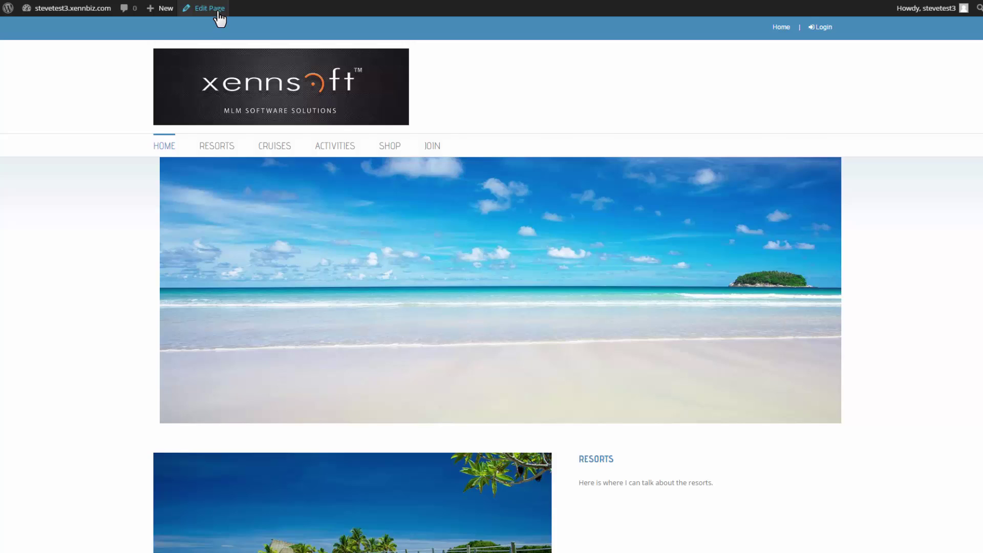
pyautogui.click(212, 10)
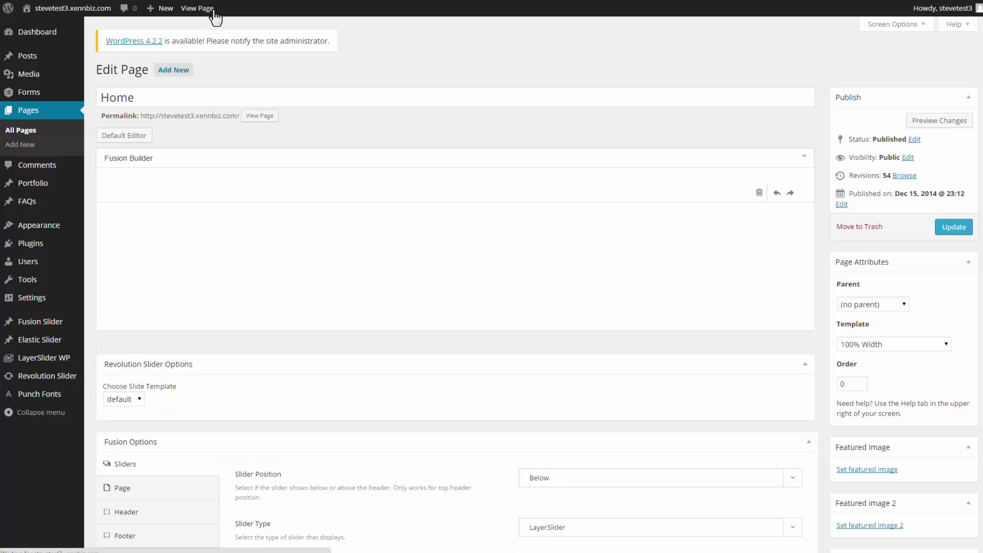
# Copy the Cruises heading and paragraph from its text block without changing it.
pyautogui.scroll(-8, 215, 18)
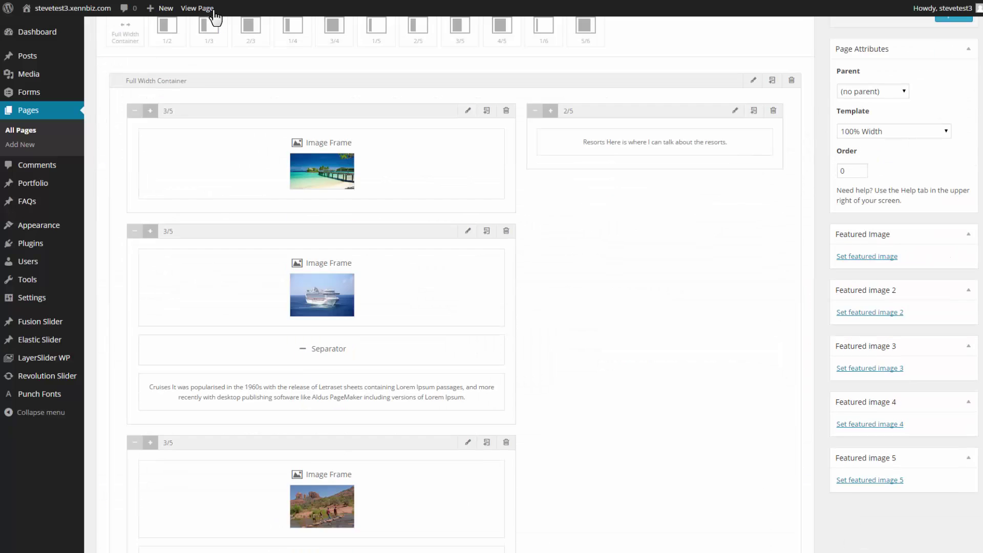
pyautogui.click(478, 223)
pyautogui.moveTo(478, 221); pyautogui.dragTo(211, 172)
pyautogui.rightClick(212, 173)
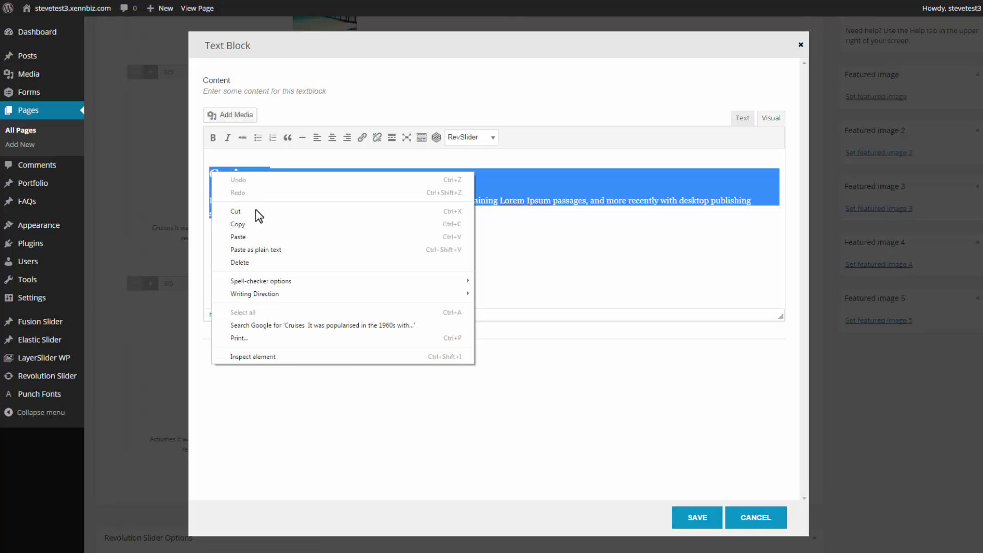
pyautogui.click(258, 222)
pyautogui.click(740, 519)
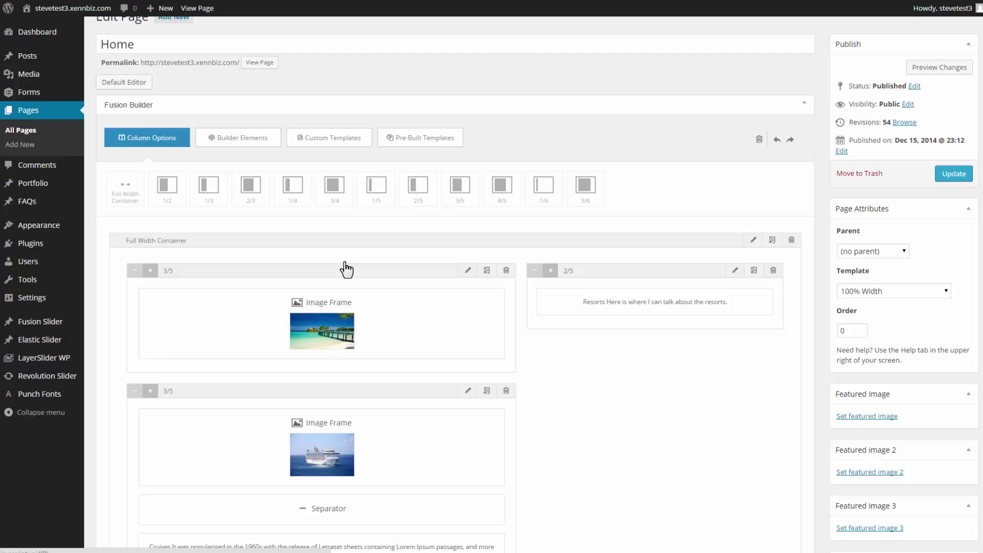
# Add empty 2/5 columns beside the Cruises and Activities 3/5 columns.
pyautogui.moveTo(418, 187); pyautogui.dragTo(575, 421)
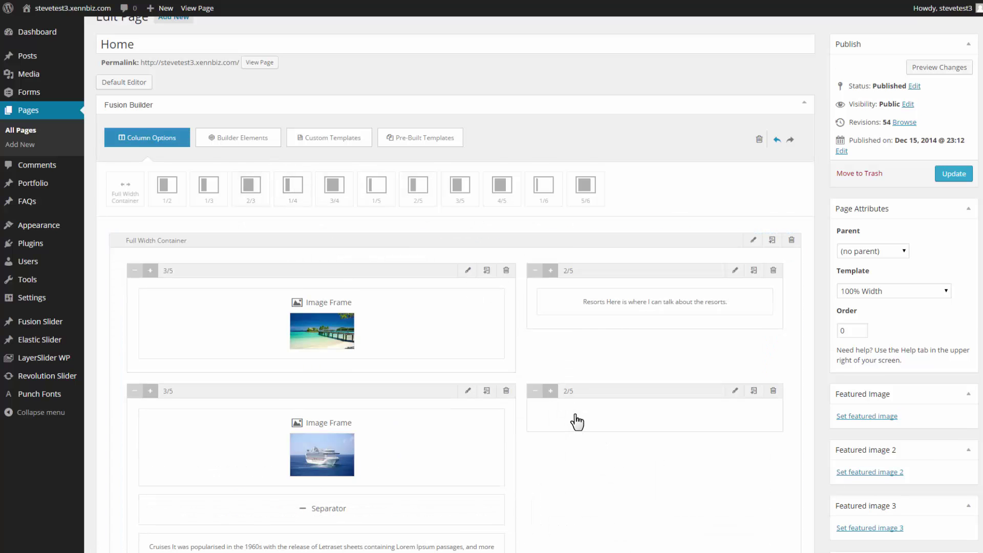
pyautogui.scroll(-2, 577, 421)
pyautogui.moveTo(435, 95); pyautogui.dragTo(590, 510)
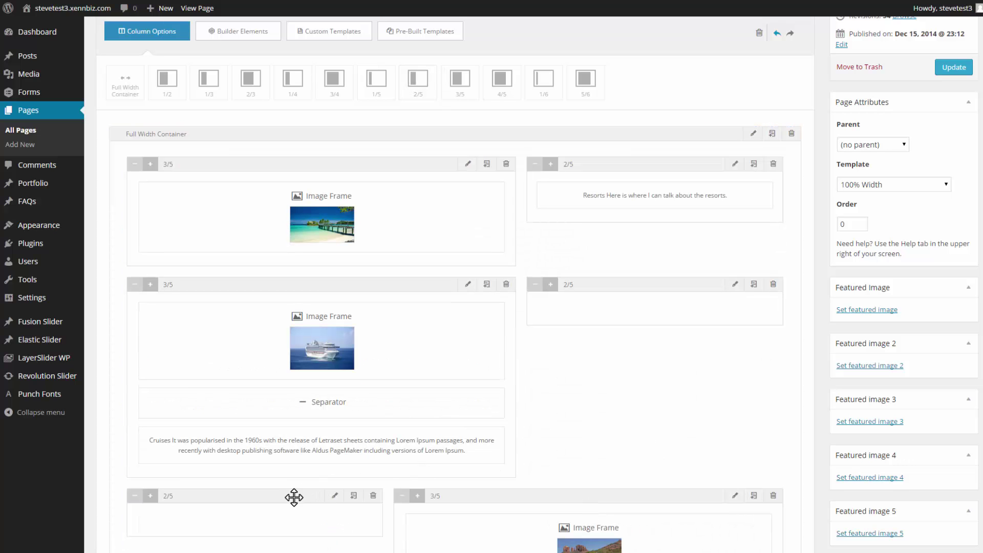
pyautogui.moveTo(294, 497); pyautogui.dragTo(659, 415)
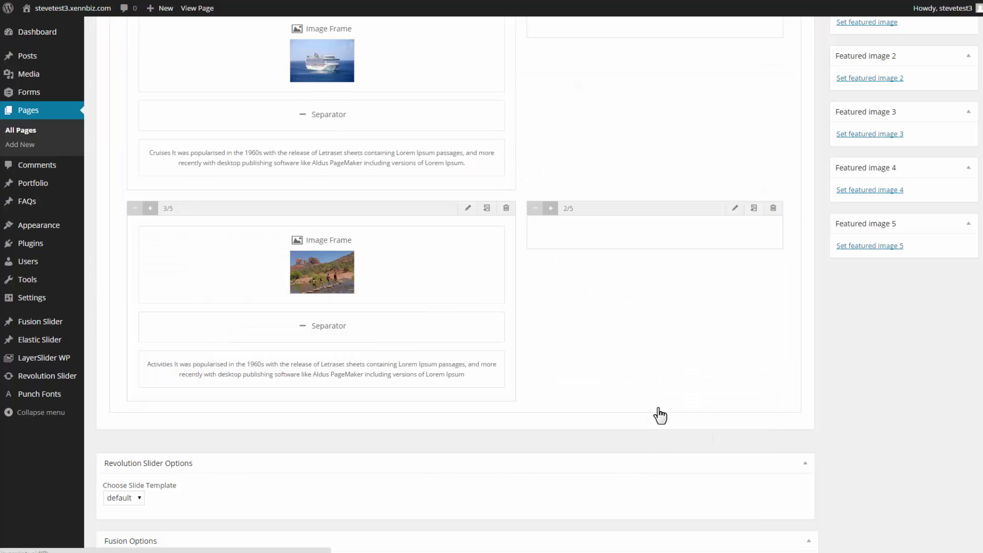
pyautogui.scroll(6, 658, 409)
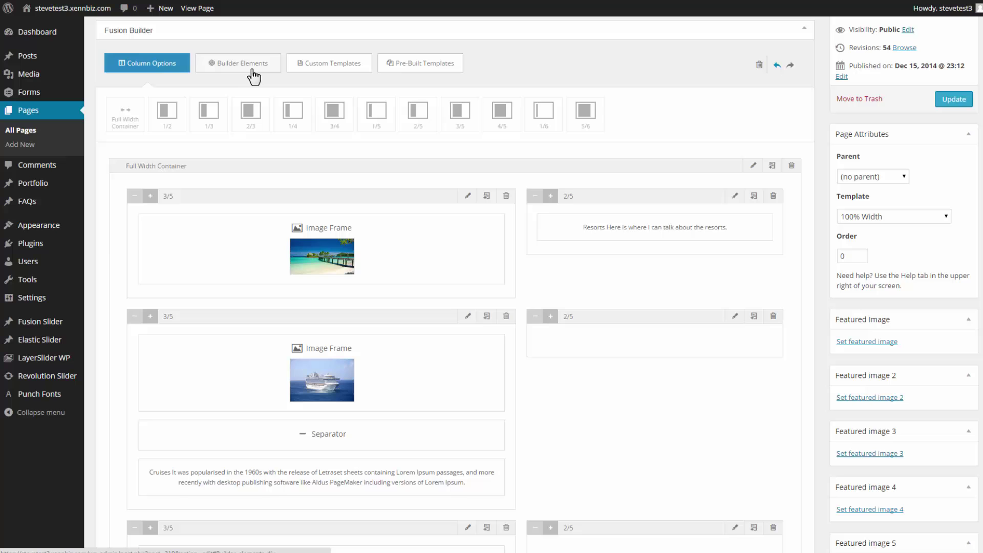
# Place Text Blocks in the empty 2/5 columns beside the Cruises and Activities images.
pyautogui.click(251, 70)
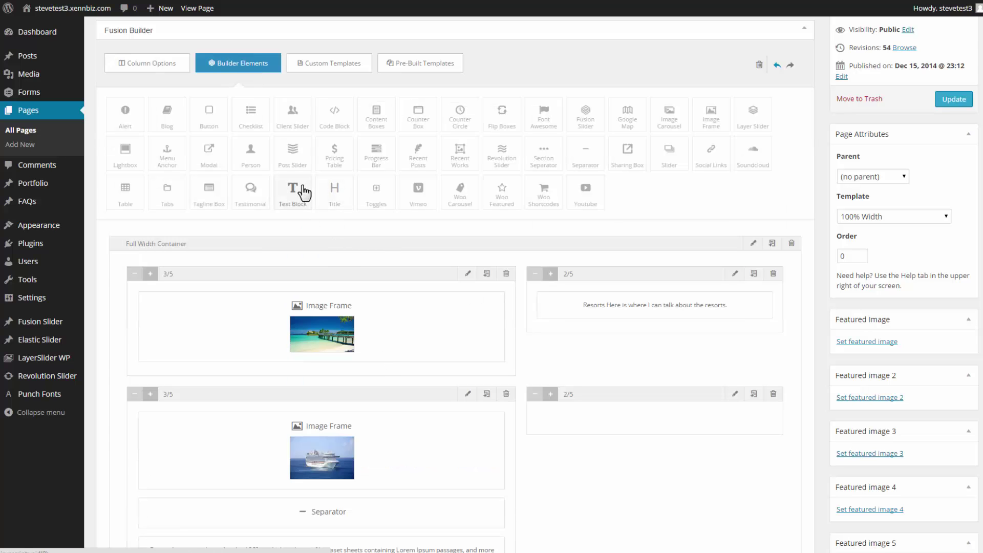
pyautogui.moveTo(294, 197); pyautogui.dragTo(621, 430)
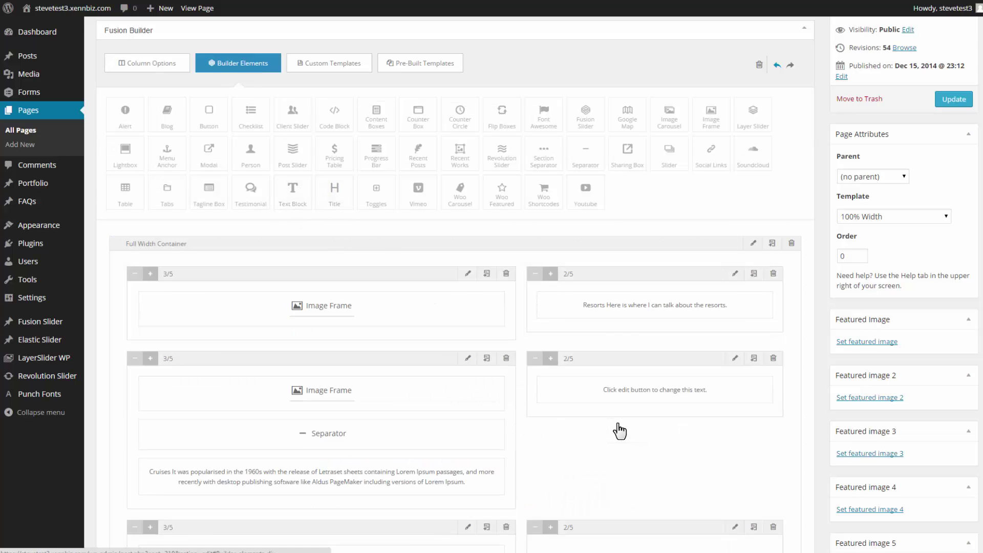
pyautogui.scroll(-2, 619, 433)
pyautogui.moveTo(292, 83); pyautogui.dragTo(605, 531)
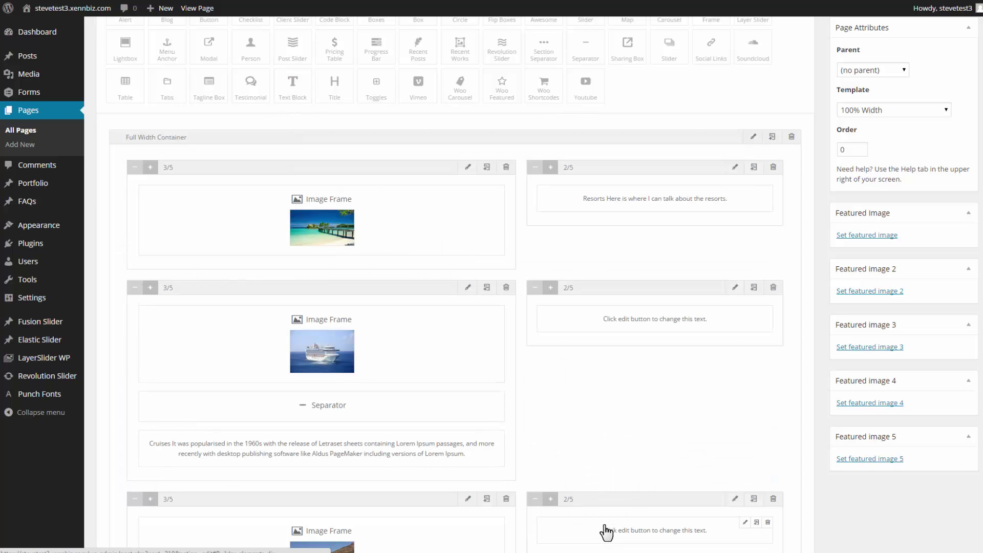
# Paste the Cruises heading and paragraph into the new side text block and save.
pyautogui.click(745, 311)
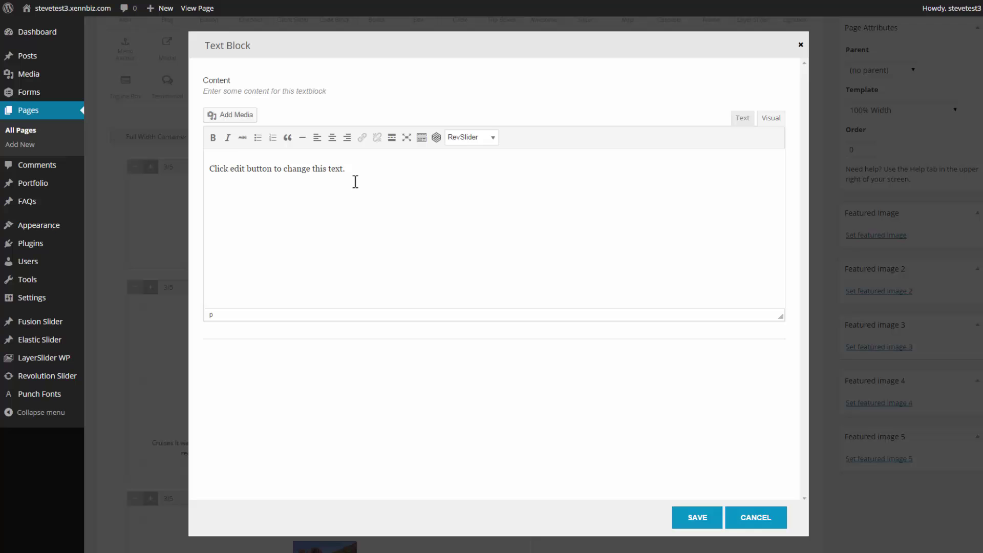
pyautogui.moveTo(353, 168); pyautogui.dragTo(200, 169)
pyautogui.rightClick(250, 171)
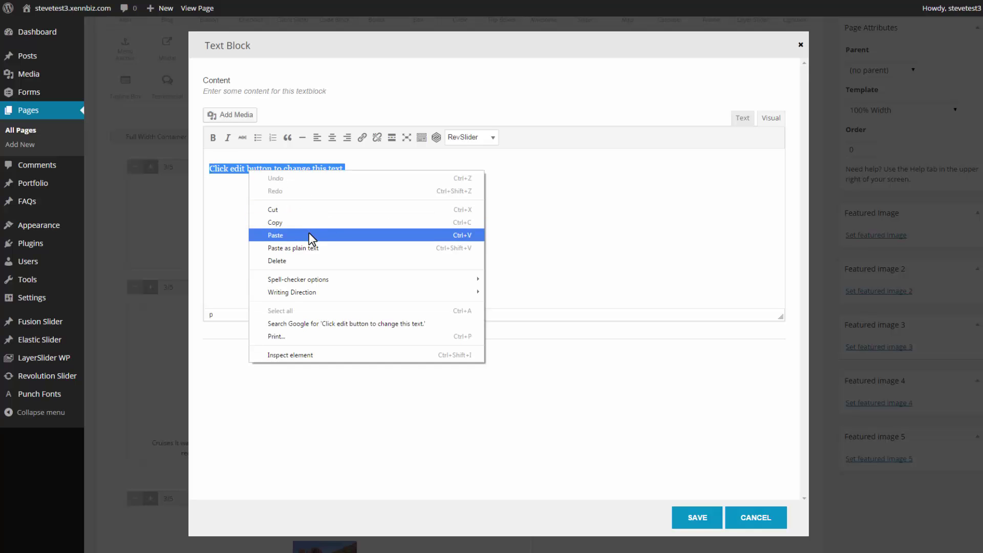
pyautogui.click(309, 235)
pyautogui.click(711, 517)
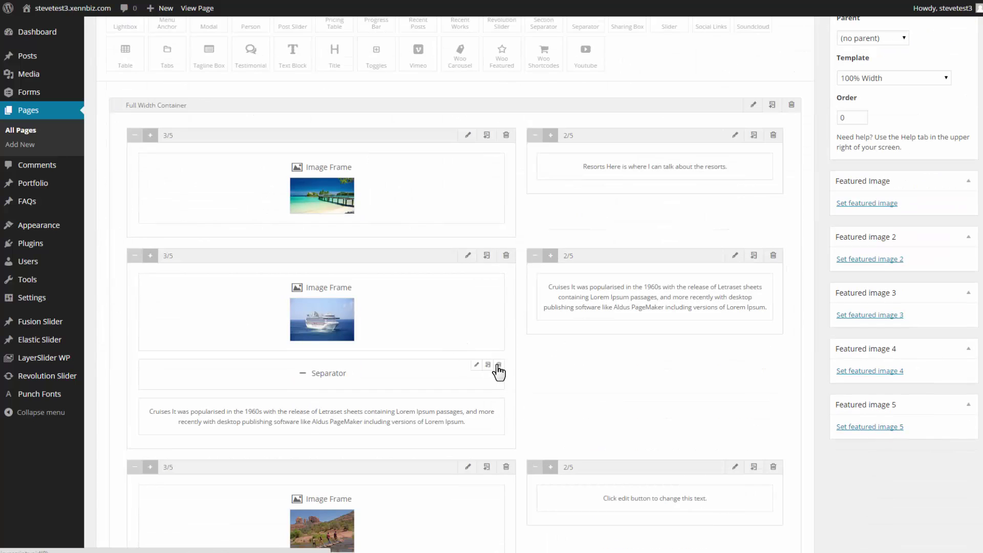
# Delete the separator and original Cruises text block under the Cruises image.
pyautogui.click(498, 365)
pyautogui.click(499, 365)
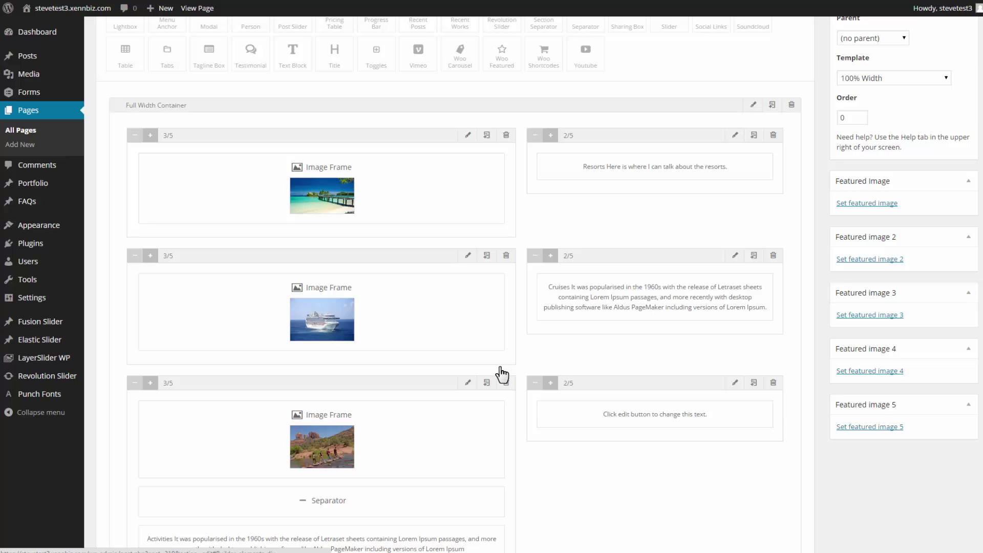
pyautogui.scroll(-2, 479, 435)
# Copy the Activities heading and paragraph from its original text block.
pyautogui.click(476, 424)
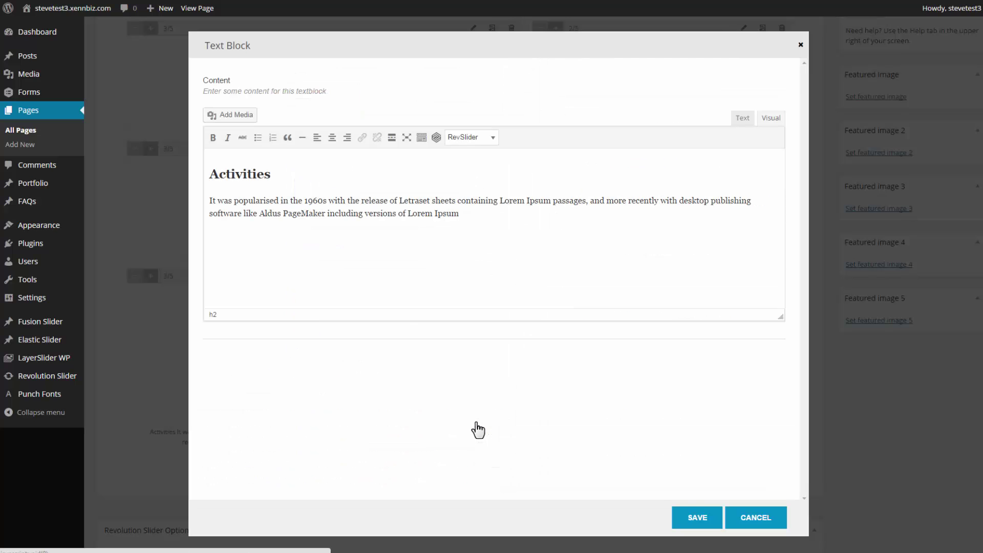
pyautogui.moveTo(471, 213); pyautogui.dragTo(207, 174)
pyautogui.rightClick(220, 177)
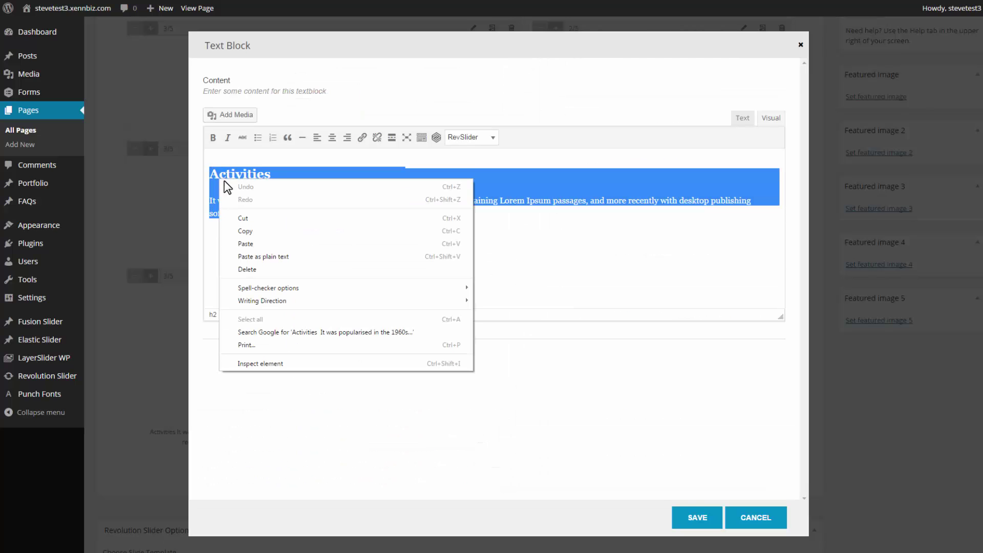
pyautogui.click(260, 232)
pyautogui.click(755, 517)
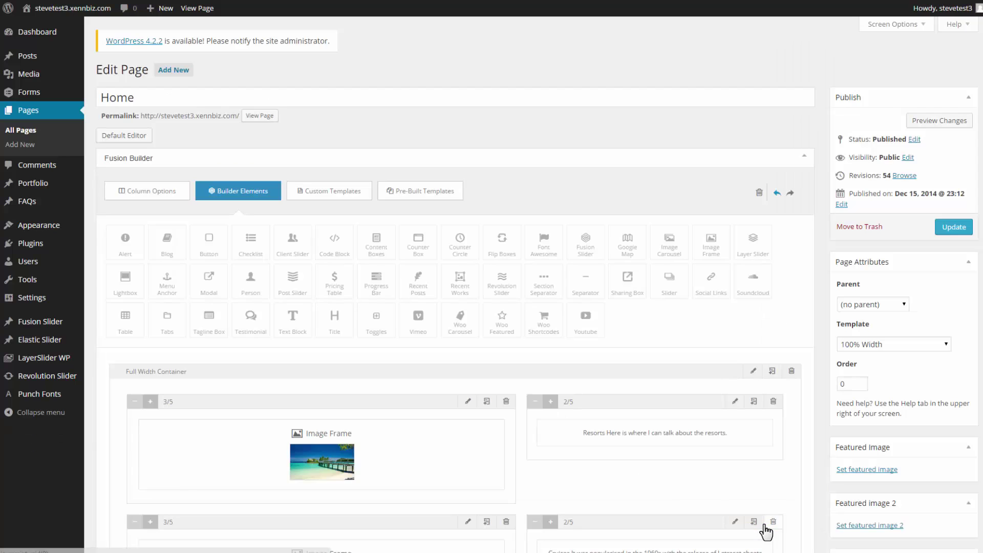
# Paste the Activities heading and paragraph into the side text block and save.
pyautogui.scroll(-7, 557, 461)
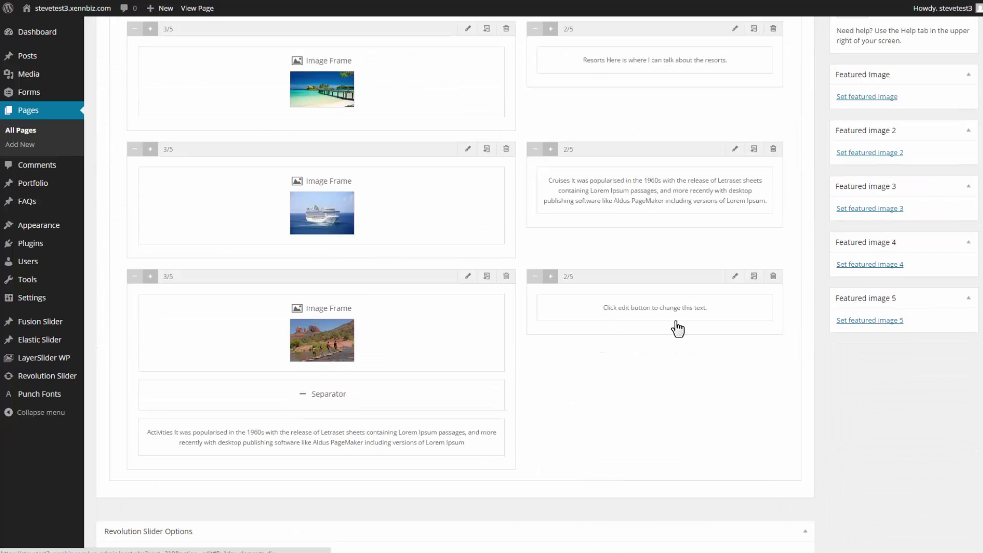
pyautogui.click(745, 302)
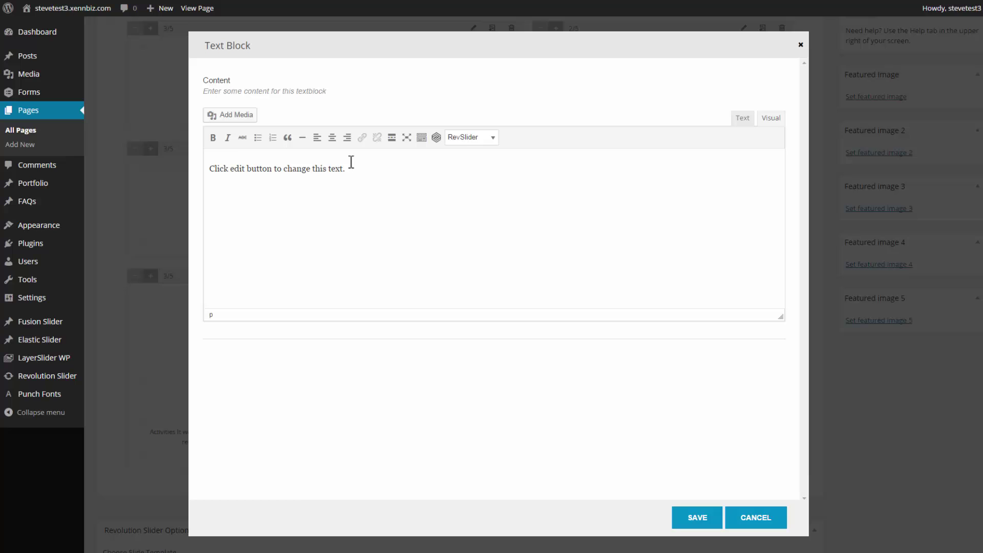
pyautogui.moveTo(347, 169); pyautogui.dragTo(133, 167)
pyautogui.rightClick(241, 168)
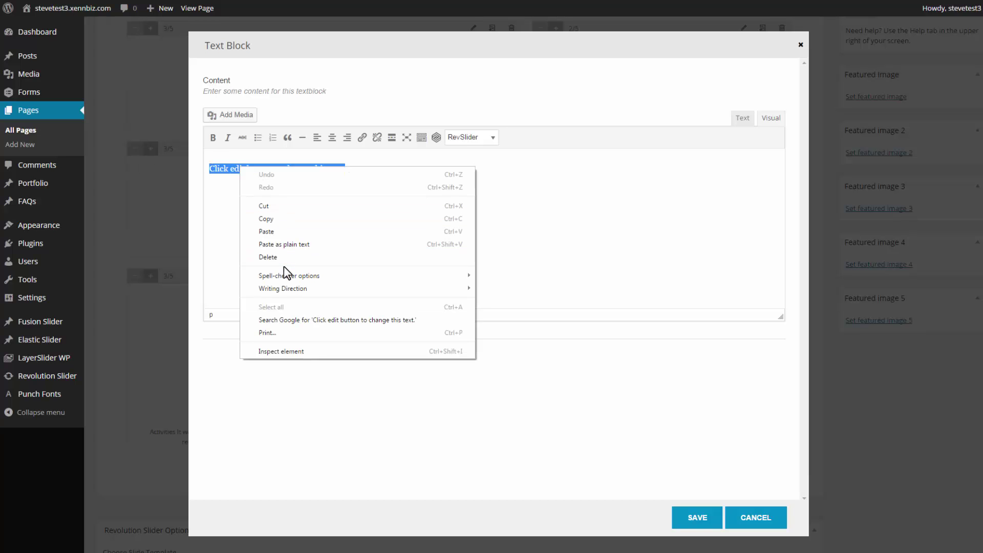
pyautogui.click(285, 226)
pyautogui.click(696, 518)
pyautogui.scroll(-8, 681, 520)
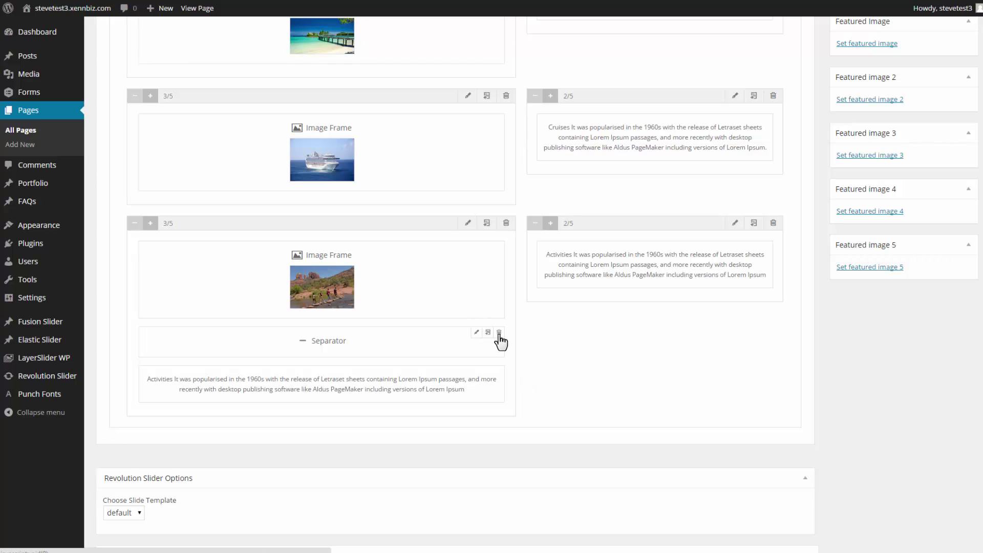
# Delete the separator and leftover text under the Activities image, then update the Home page.
pyautogui.click(499, 334)
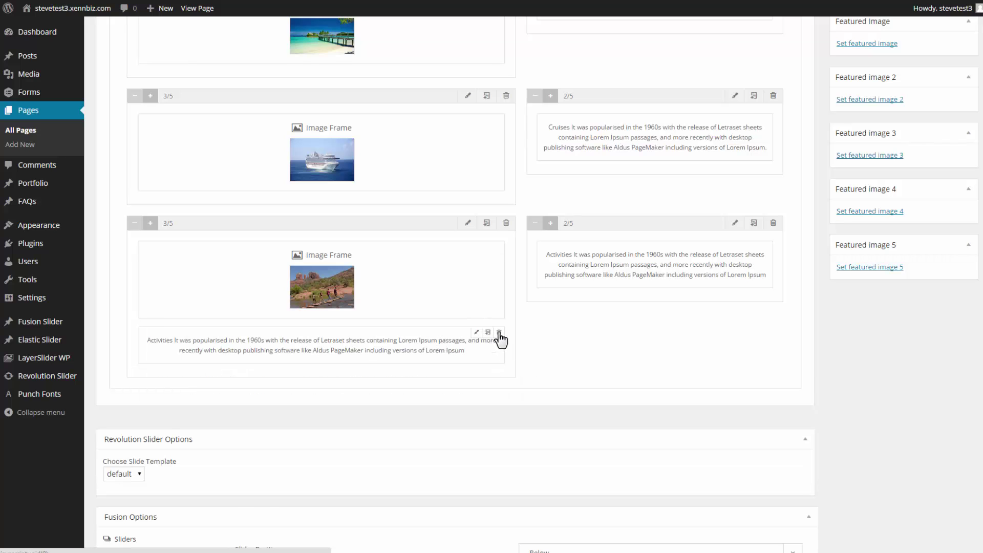
pyautogui.click(499, 333)
pyautogui.scroll(8, 500, 339)
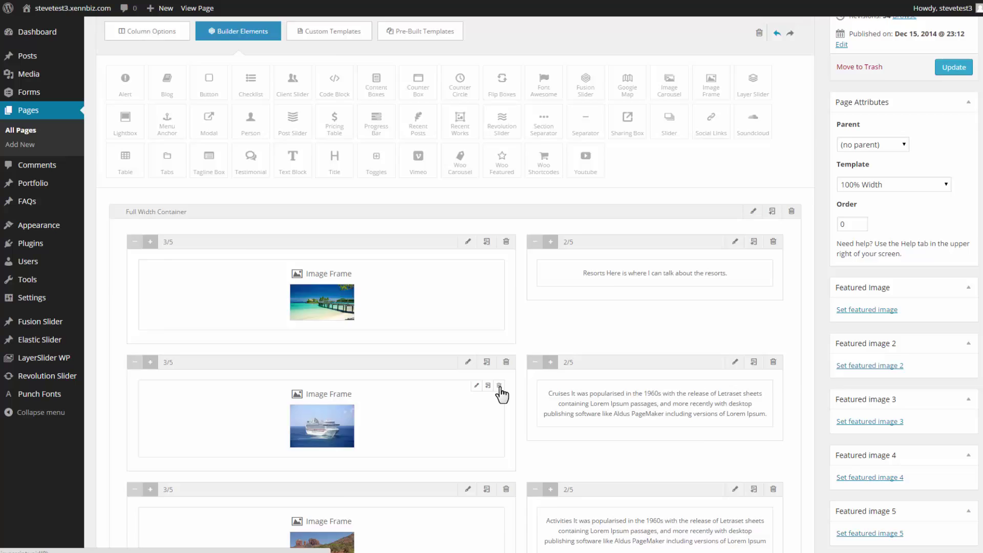
pyautogui.click(953, 227)
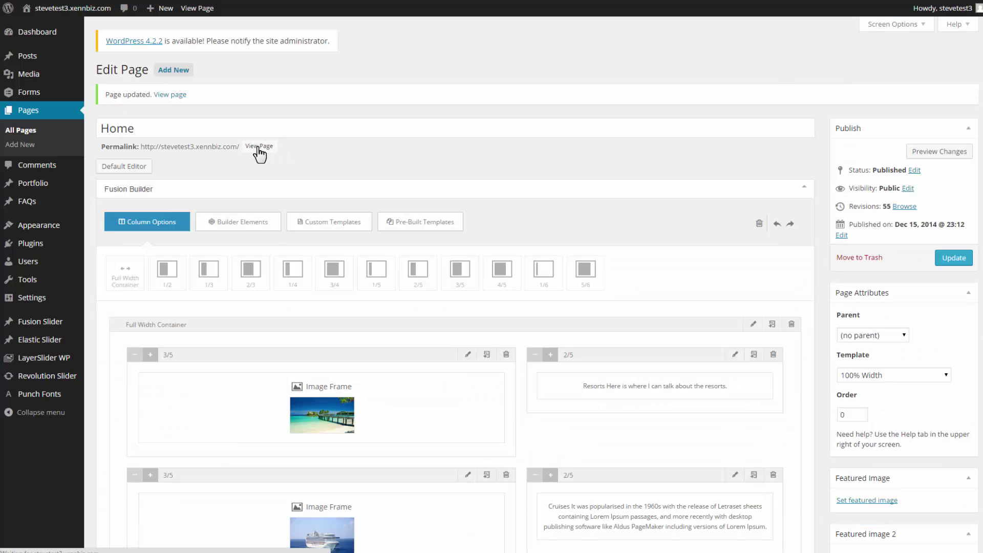
# View the live Home page and scroll through the Resorts, Cruises and Activities rows.
pyautogui.click(259, 147)
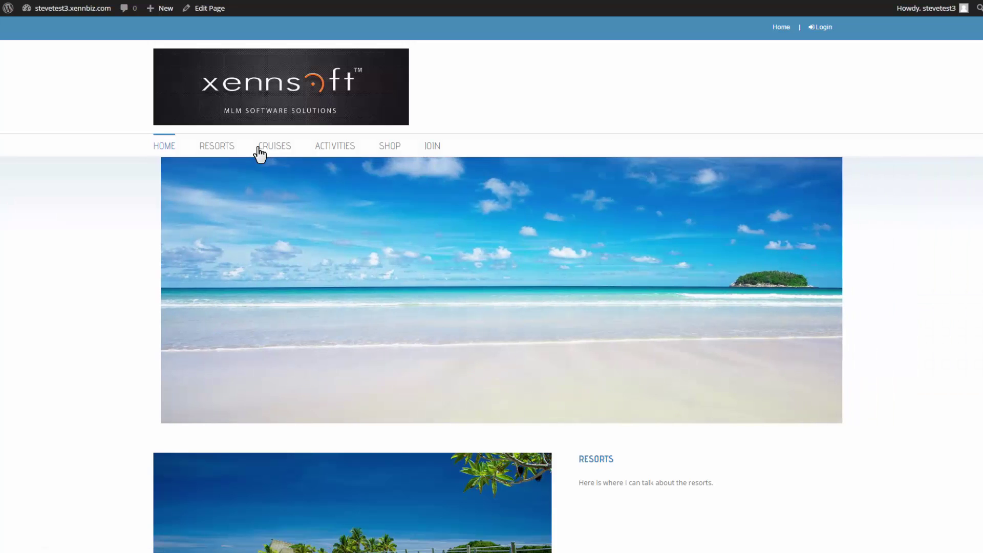
pyautogui.scroll(-6, 258, 154)
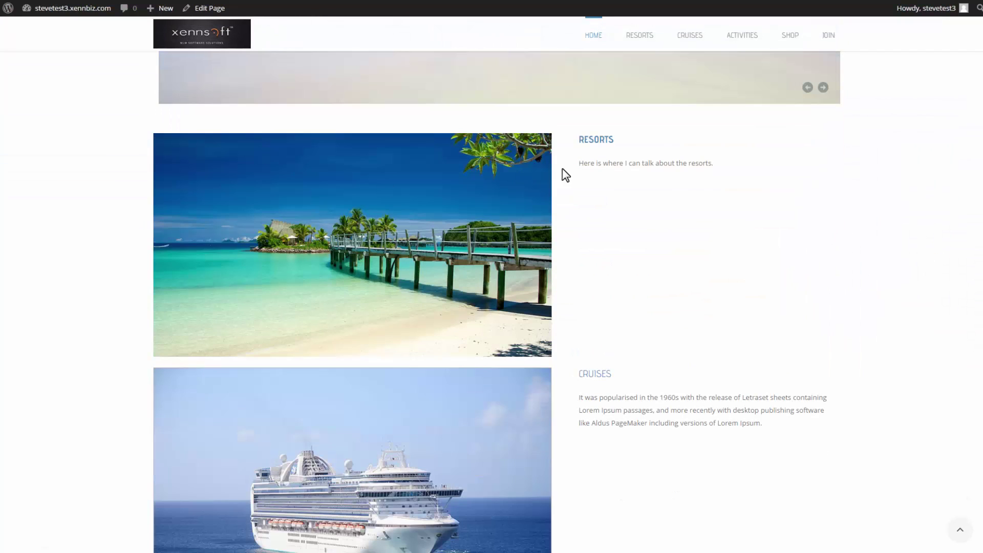
pyautogui.scroll(-2, 618, 368)
pyautogui.scroll(-4, 617, 285)
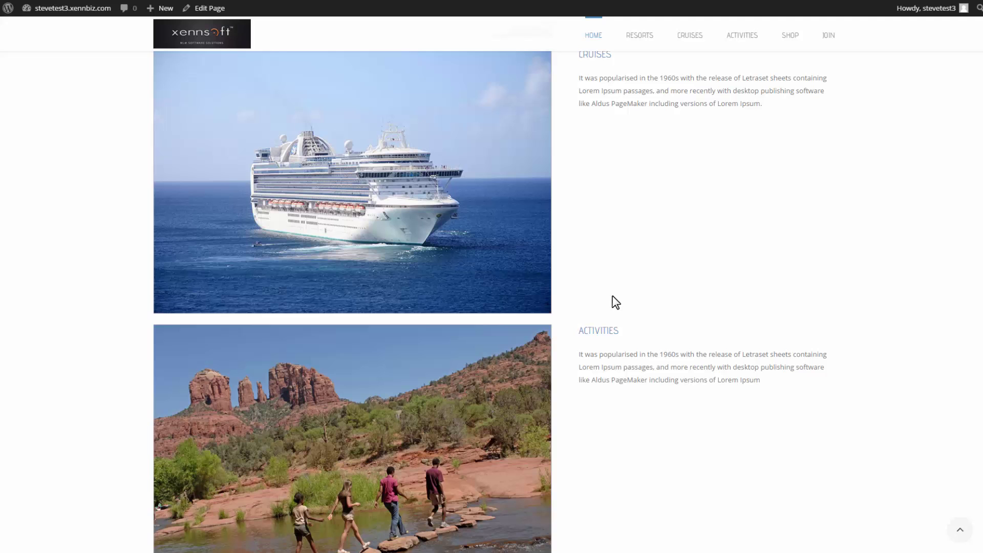
pyautogui.scroll(7, 612, 346)
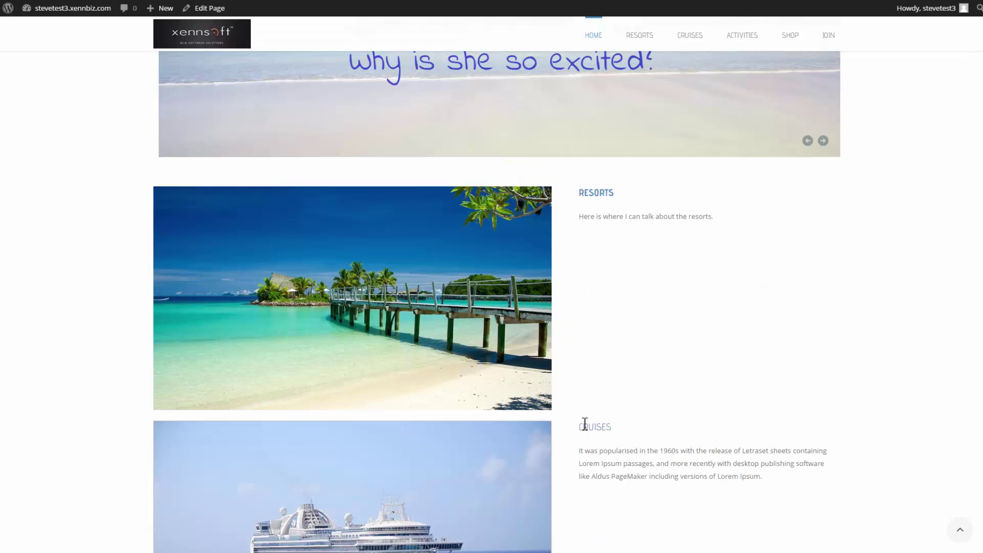
pyautogui.scroll(-3, 601, 492)
pyautogui.scroll(-4, 604, 545)
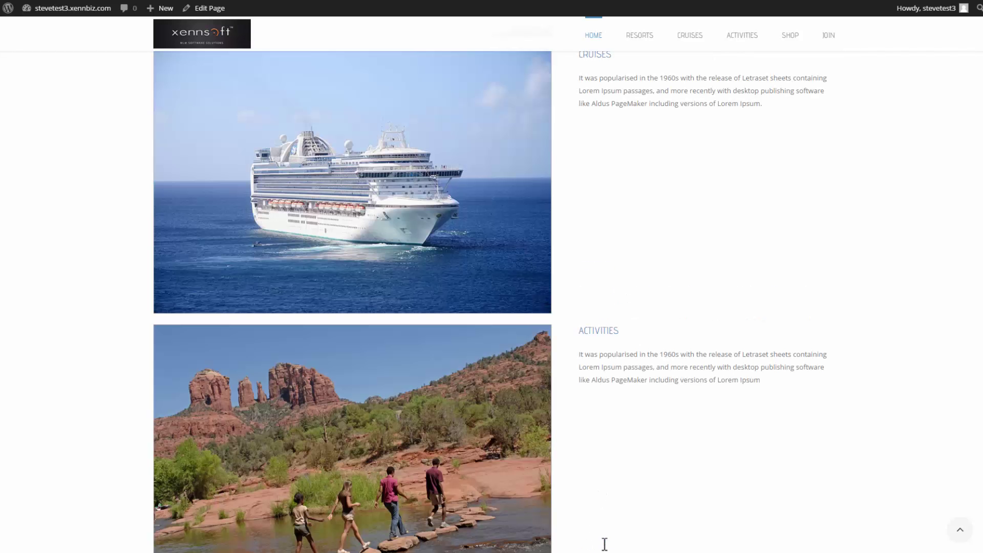
pyautogui.scroll(9, 605, 546)
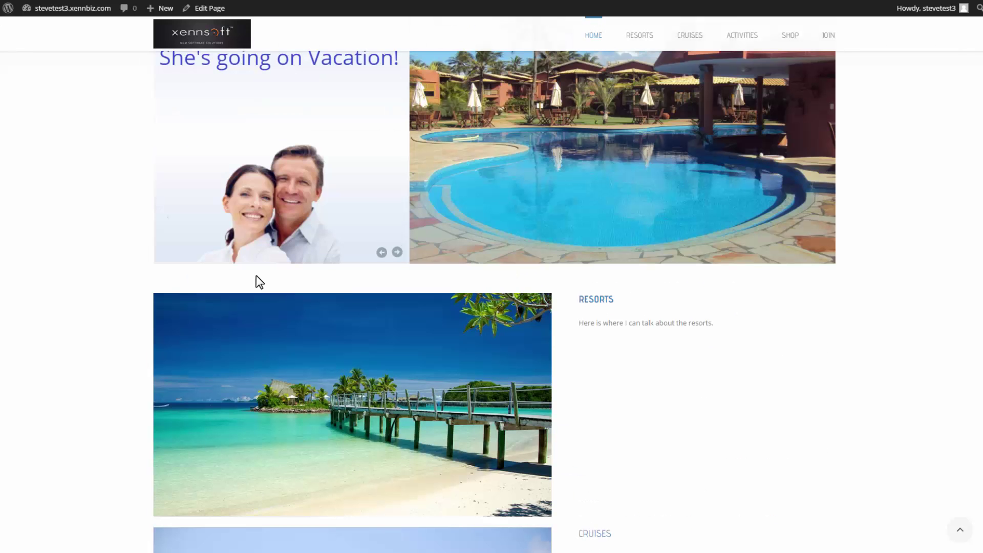
pyautogui.scroll(3, 314, 256)
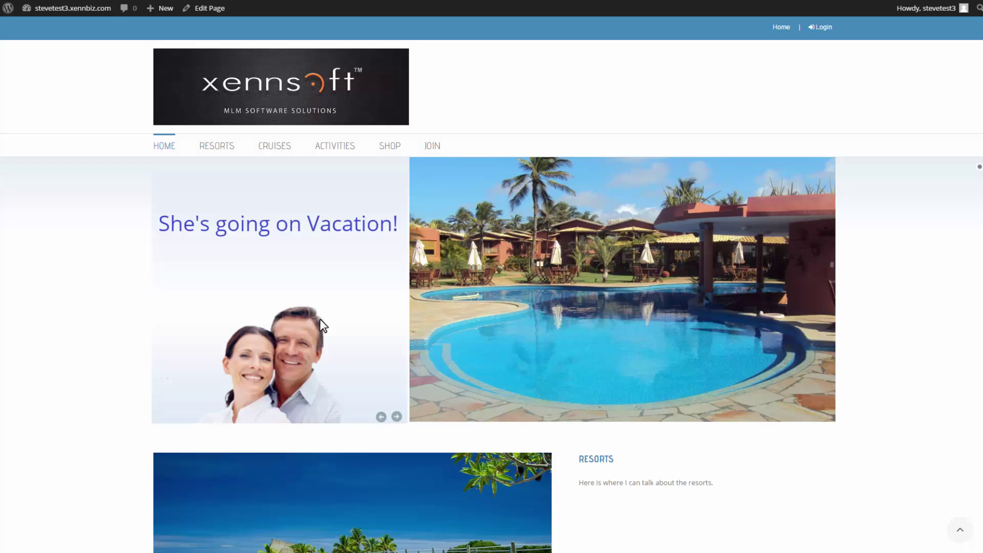
pyautogui.scroll(-2, 309, 494)
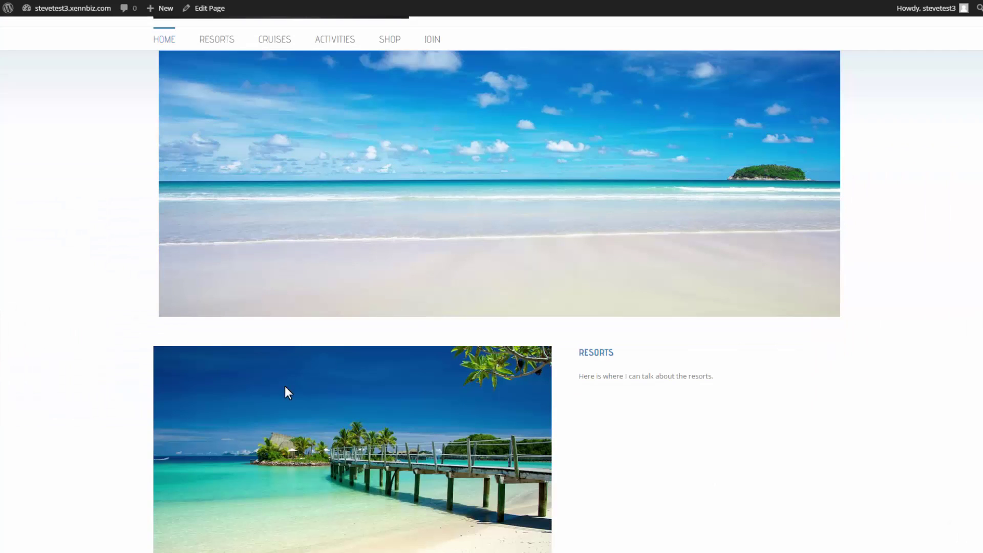
pyautogui.scroll(2, 349, 341)
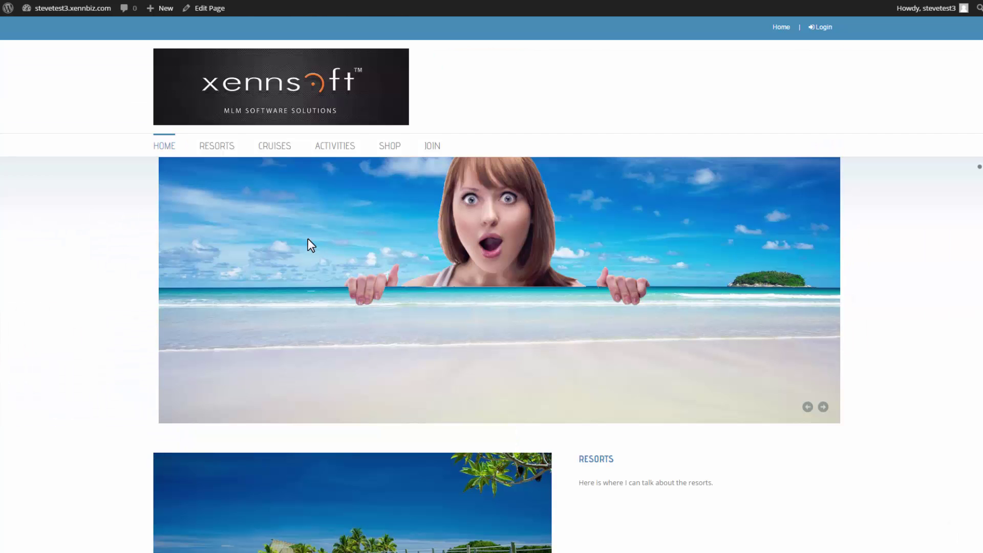
# Back in the editor, drag a Separator element above the image-and-text rows.
pyautogui.click(218, 8)
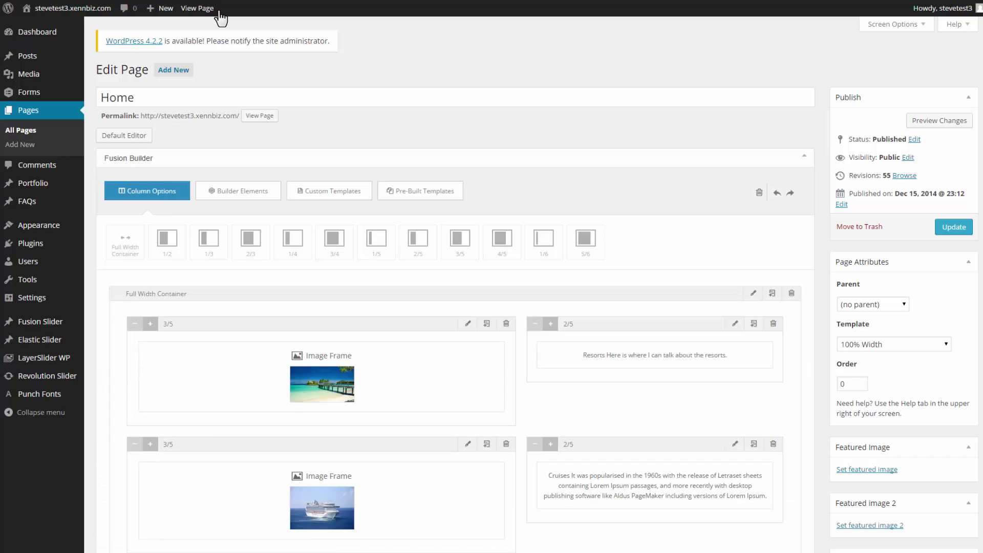
pyautogui.click(237, 202)
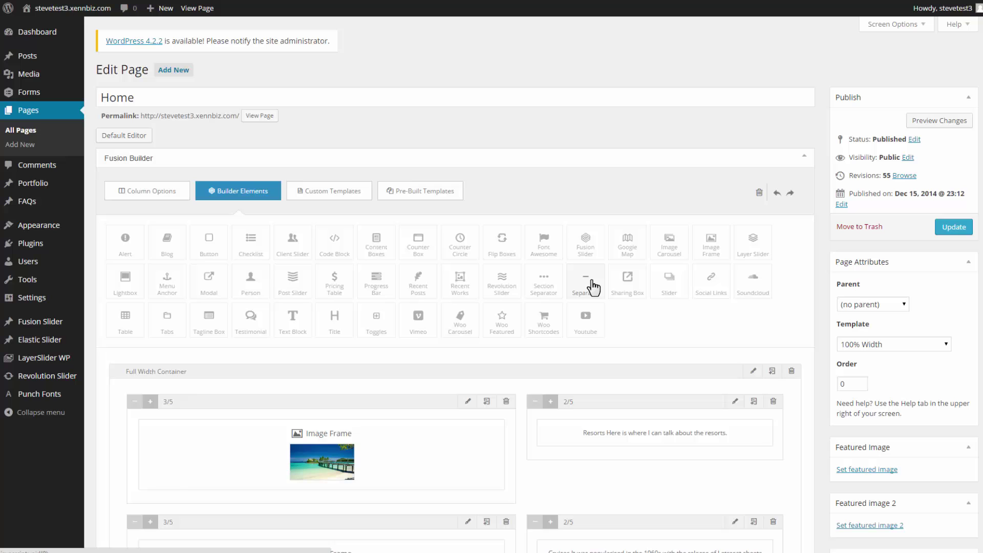
pyautogui.moveTo(593, 287); pyautogui.dragTo(419, 362)
# Make the Cruises and Activities headings bold in their text blocks and save each.
pyautogui.scroll(-5, 419, 362)
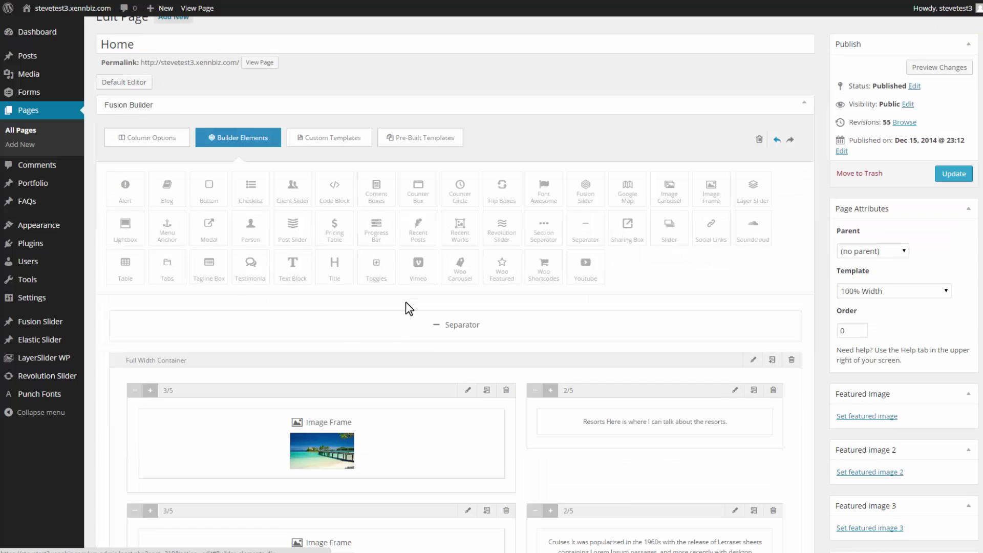
pyautogui.click(745, 321)
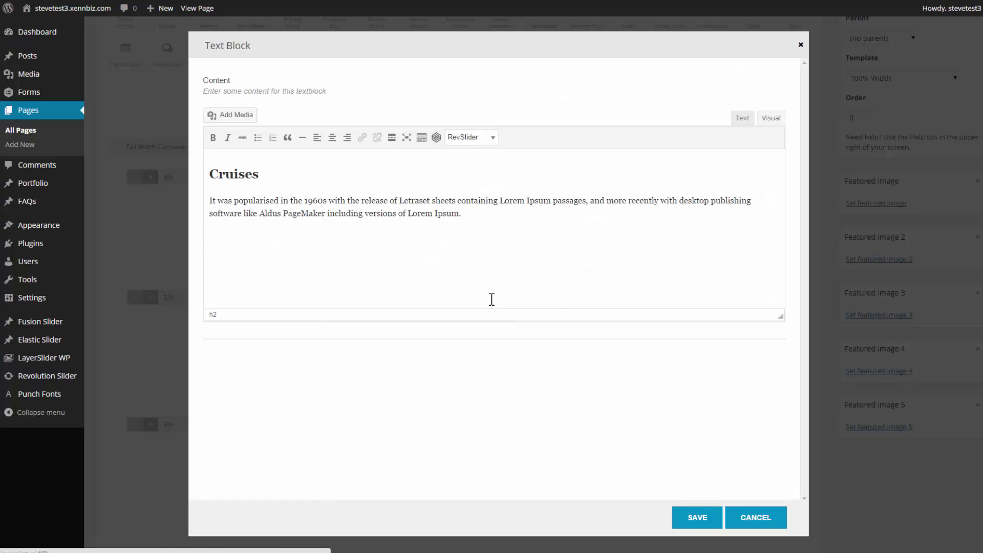
pyautogui.moveTo(269, 175); pyautogui.dragTo(210, 177)
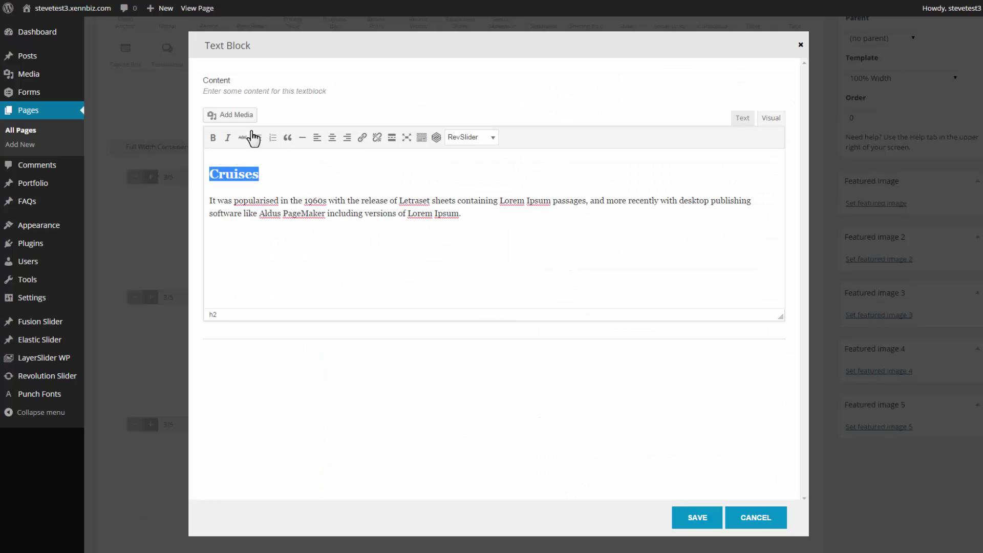
pyautogui.click(212, 137)
pyautogui.click(714, 518)
pyautogui.scroll(-7, 702, 512)
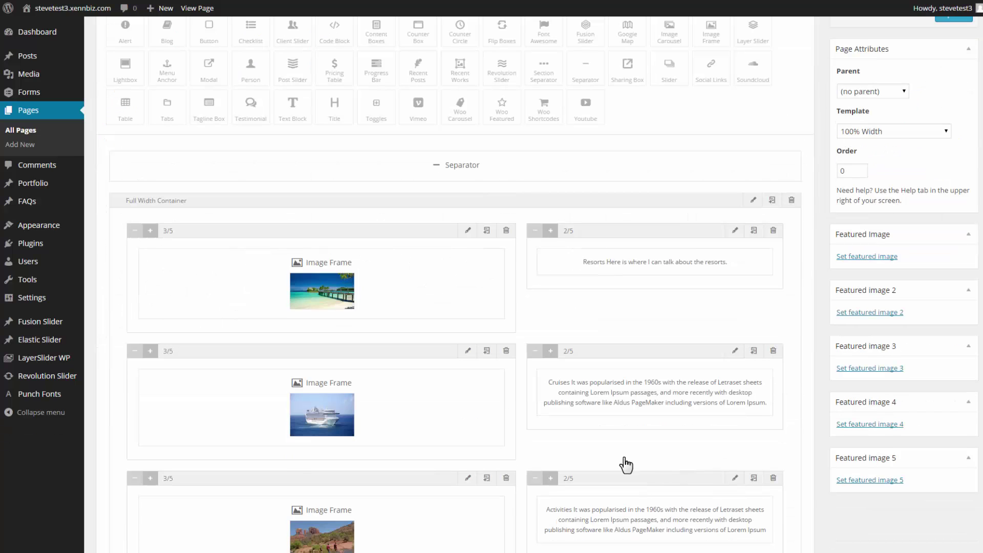
pyautogui.moveTo(732, 345)
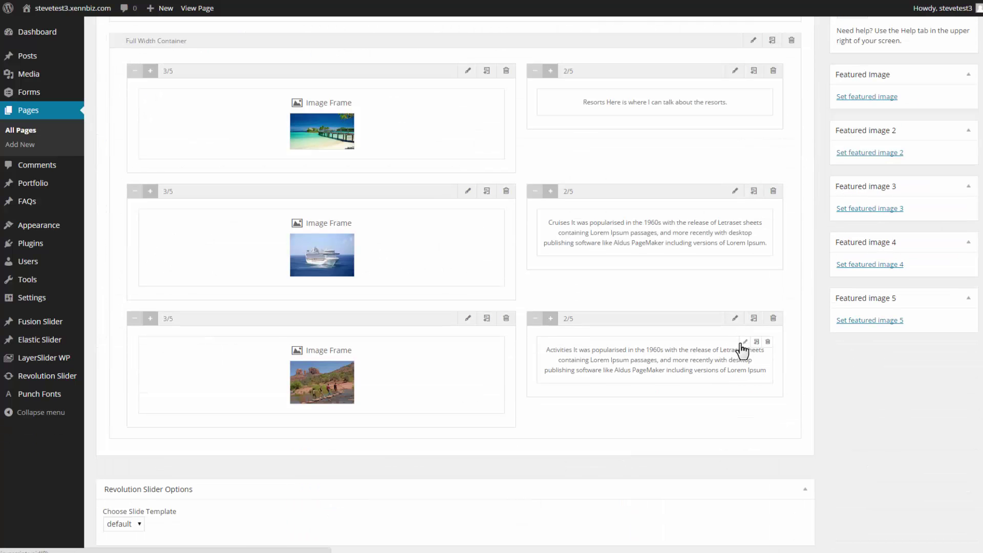
pyautogui.click(744, 341)
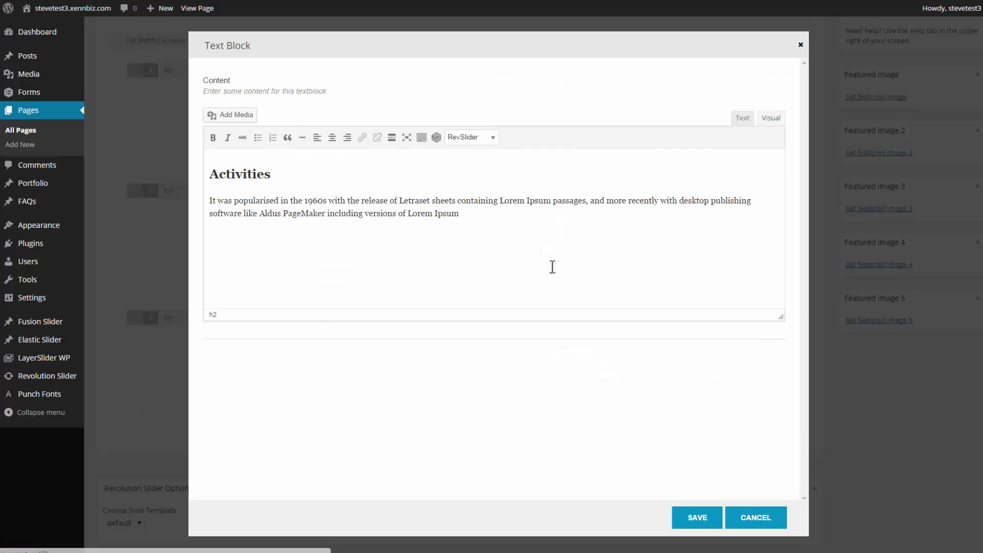
pyautogui.moveTo(292, 174); pyautogui.dragTo(179, 155)
pyautogui.click(213, 137)
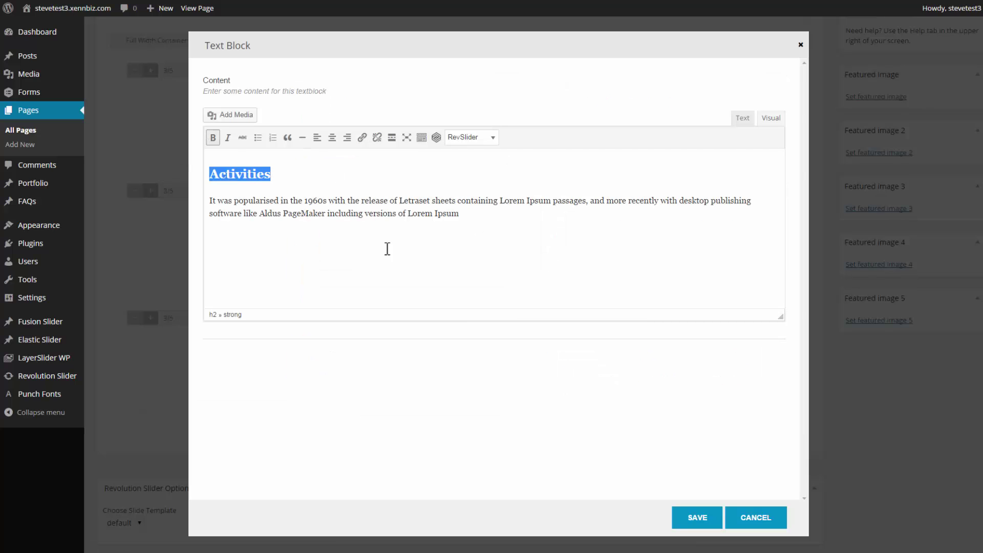
pyautogui.click(697, 517)
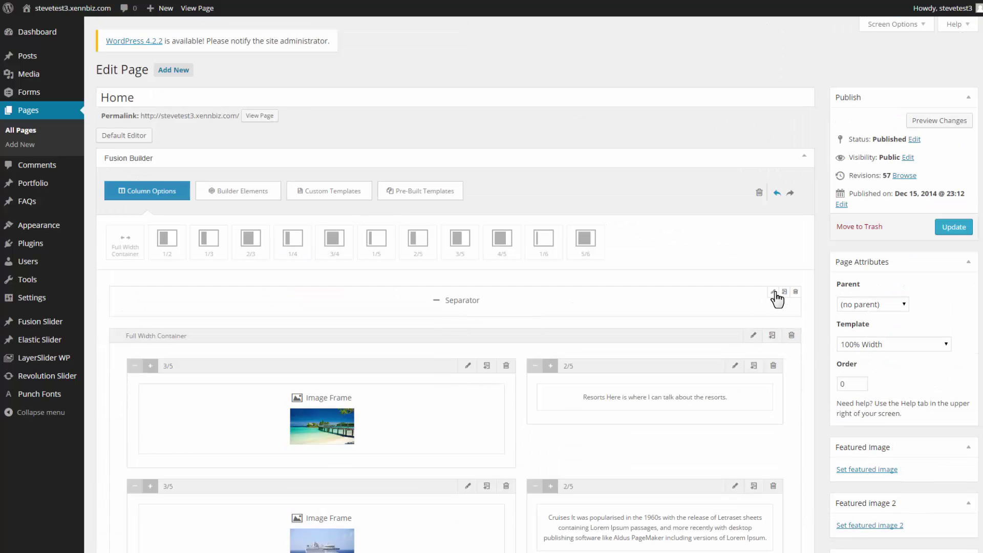
# Set the separator's Margin Top to 120 and save the element.
pyautogui.click(772, 291)
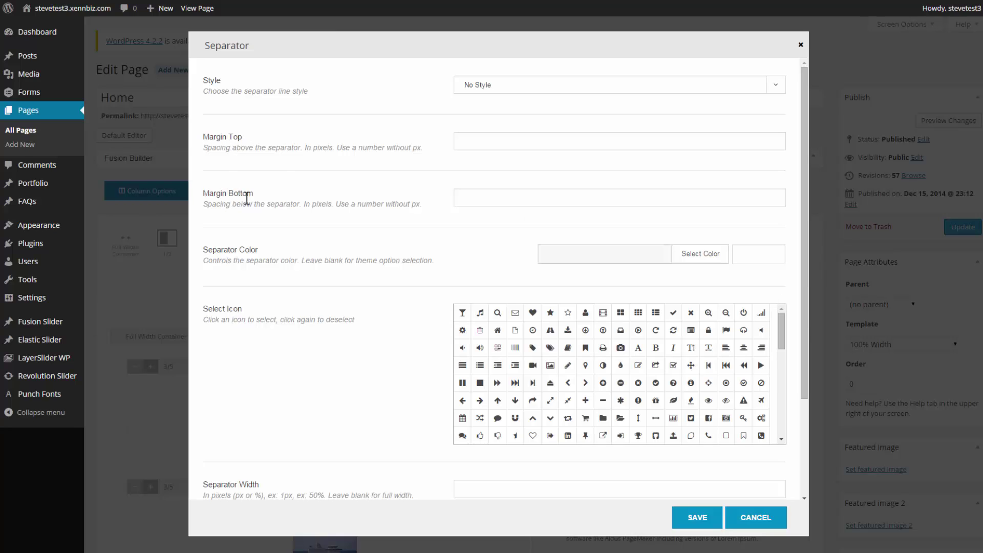
pyautogui.click(473, 141)
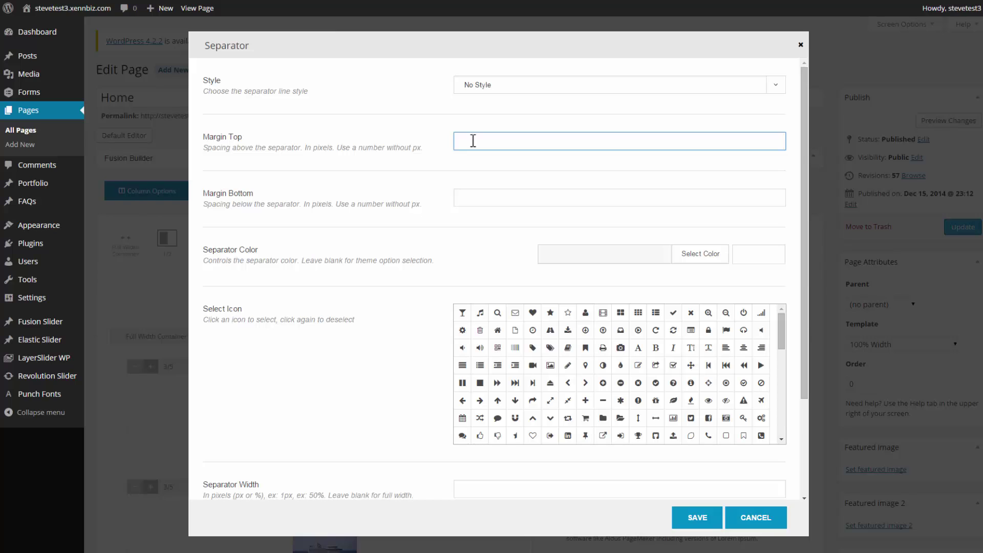
pyautogui.write('120')
pyautogui.click(696, 517)
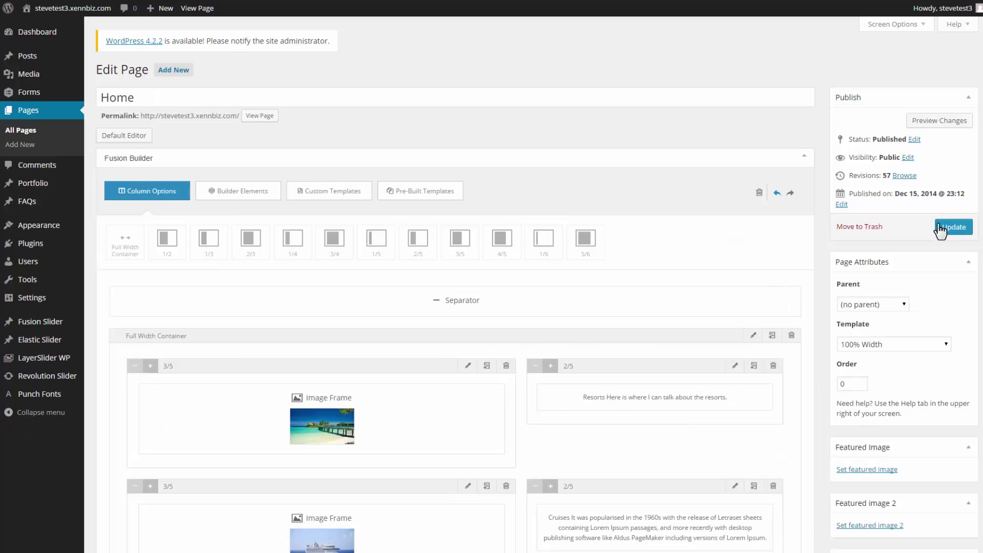
# Update the Home page, check the wider gap and bold headings live, then open Resorts.
pyautogui.click(956, 231)
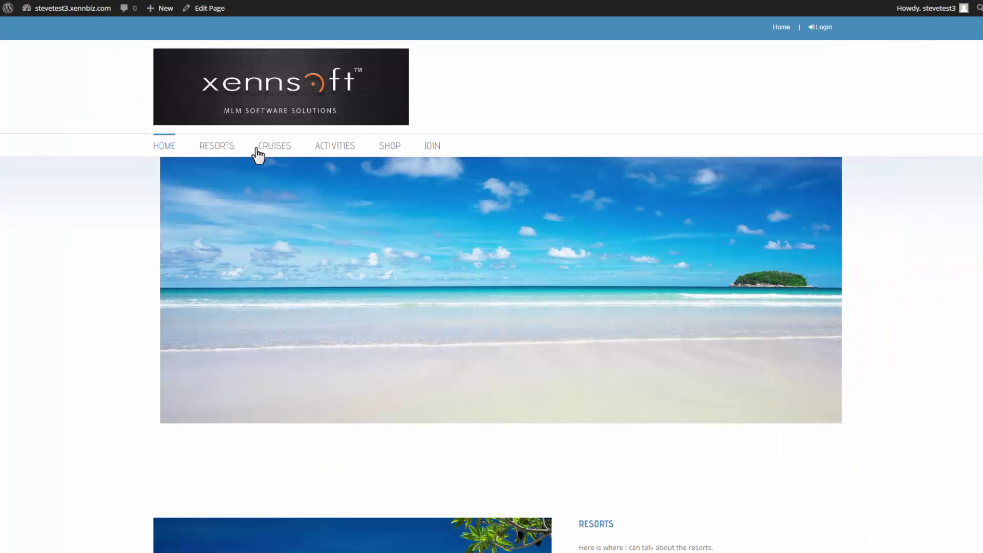
pyautogui.scroll(-3, 217, 24)
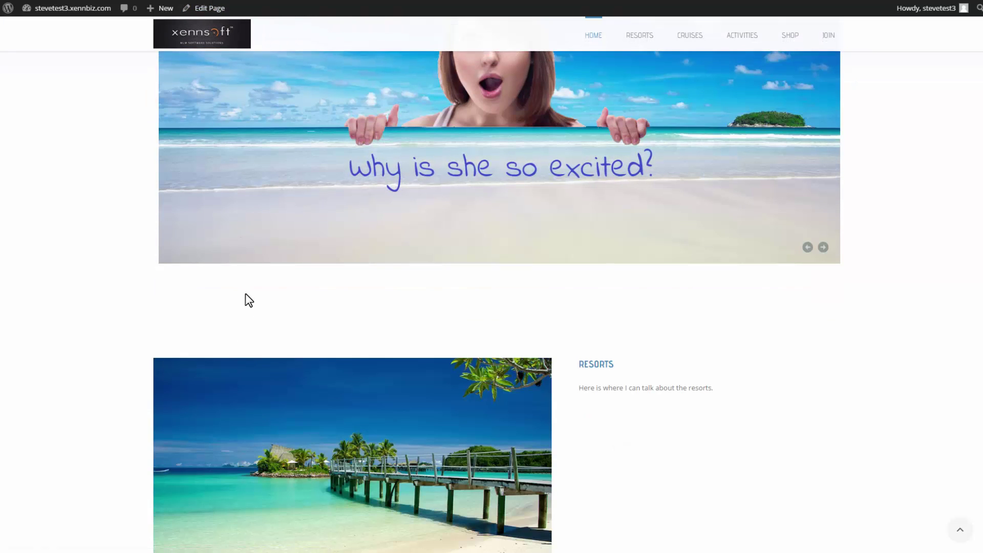
pyautogui.scroll(1, 250, 307)
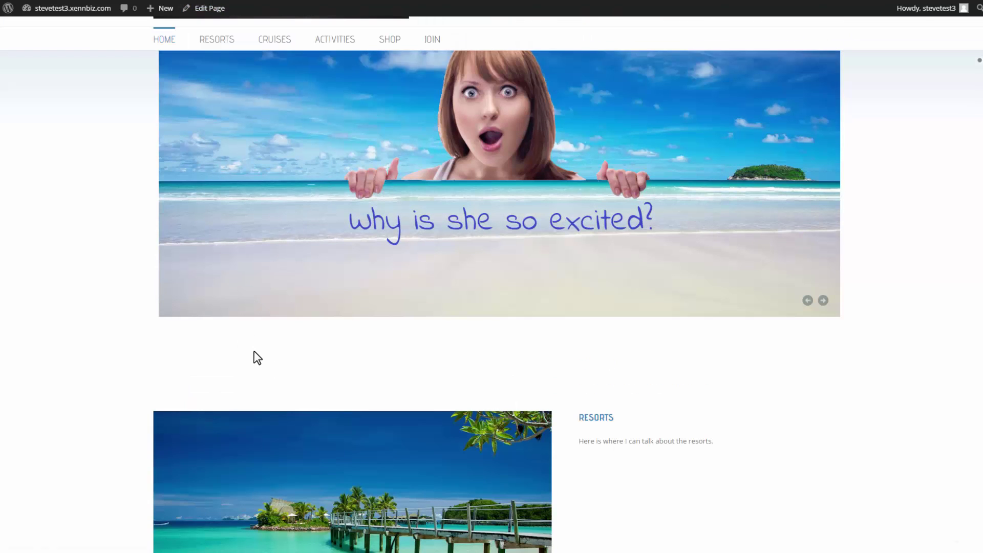
pyautogui.scroll(-10, 258, 357)
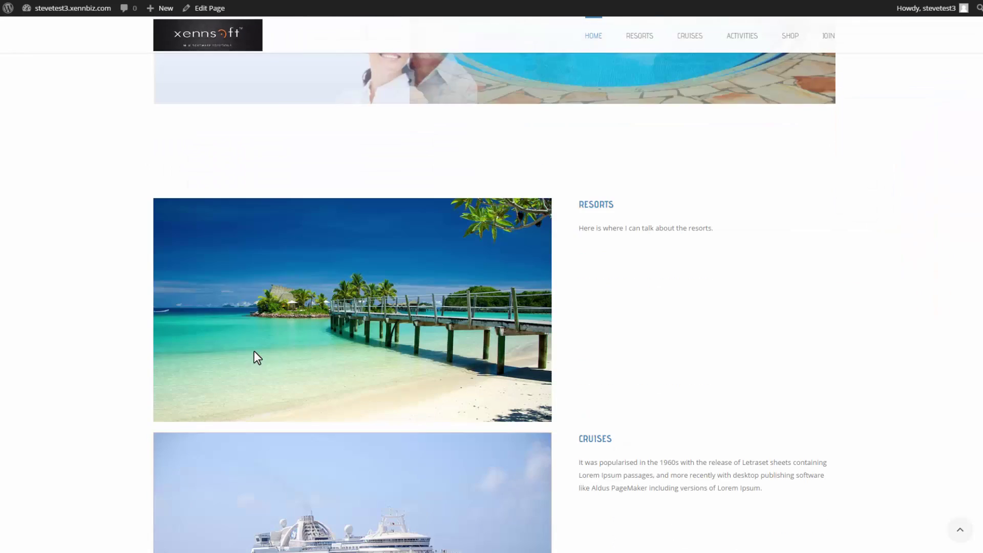
pyautogui.scroll(-2, 254, 357)
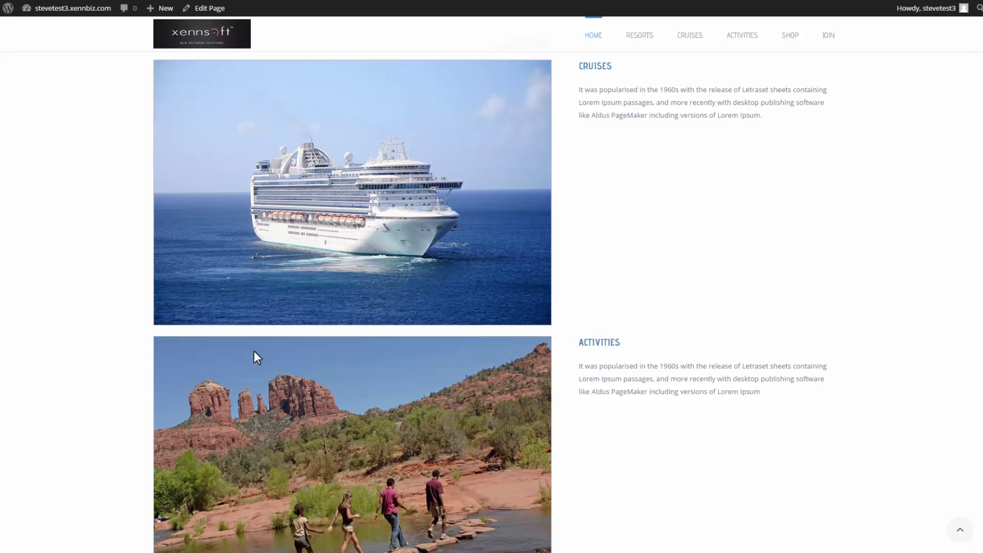
pyautogui.scroll(14, 254, 351)
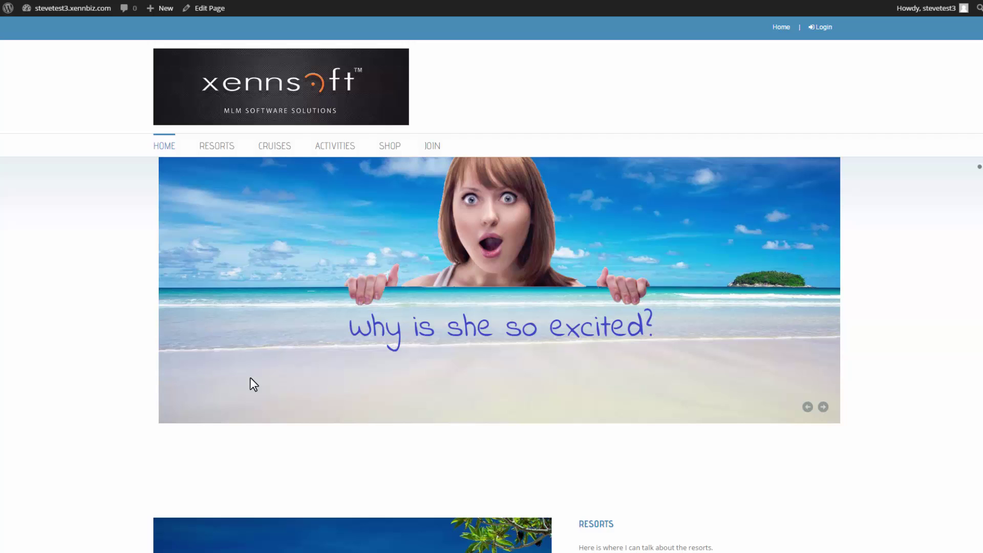
pyautogui.click(216, 149)
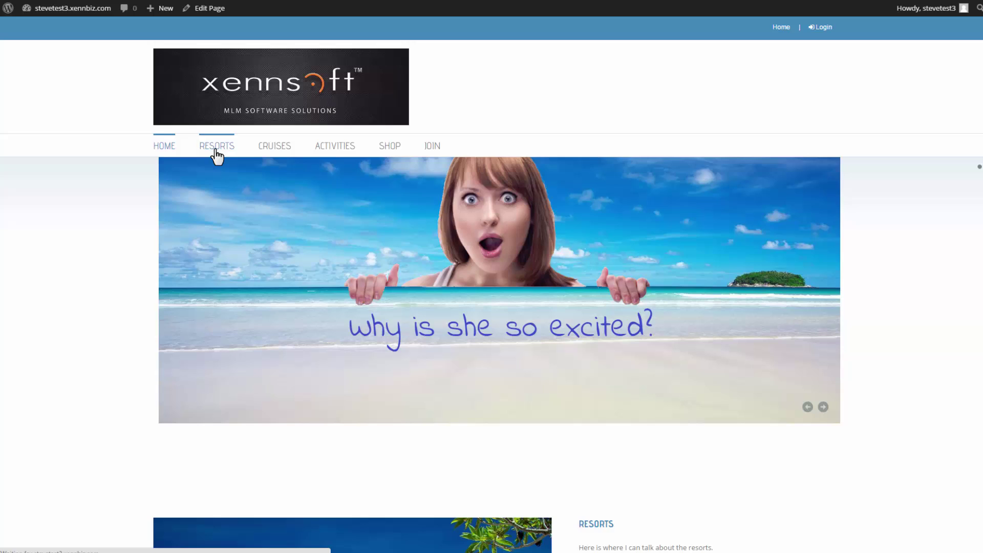